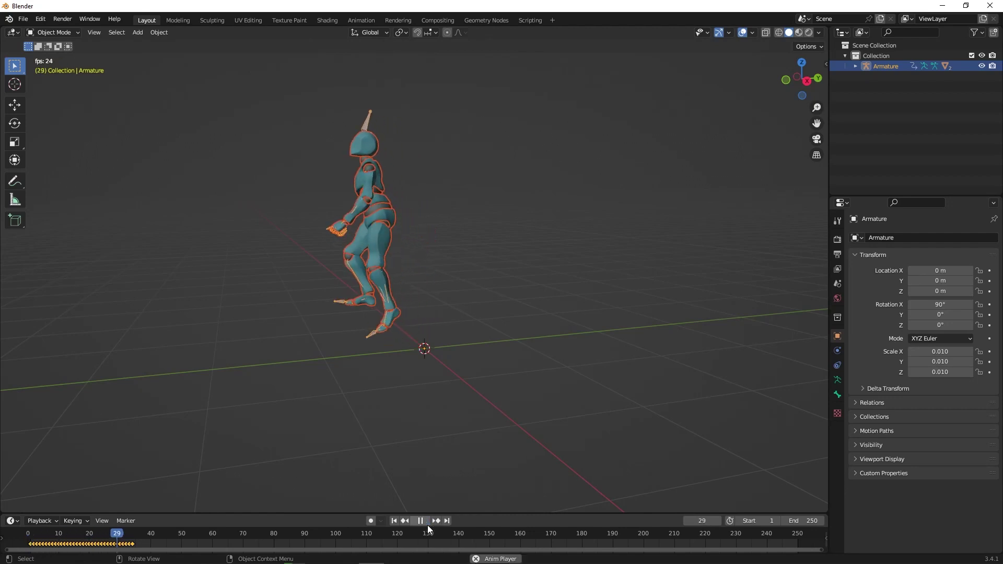
{"action": "left_click", "coordinate": [428, 525]}
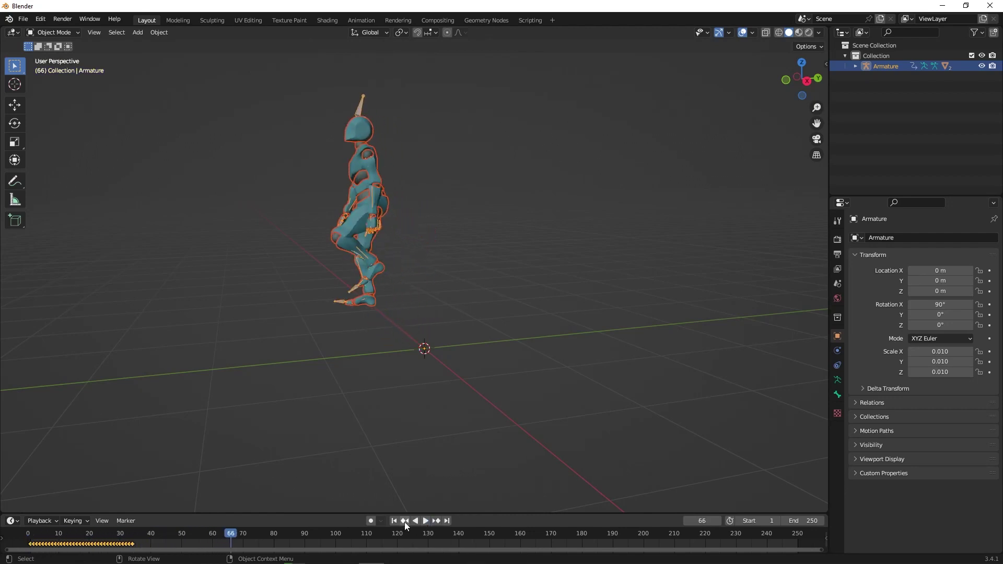
Preview the walk, rewind to frame 1, enlarge the timeline, and shift the walk keyframes one frame later
{"action": "left_click", "coordinate": [393, 521]}
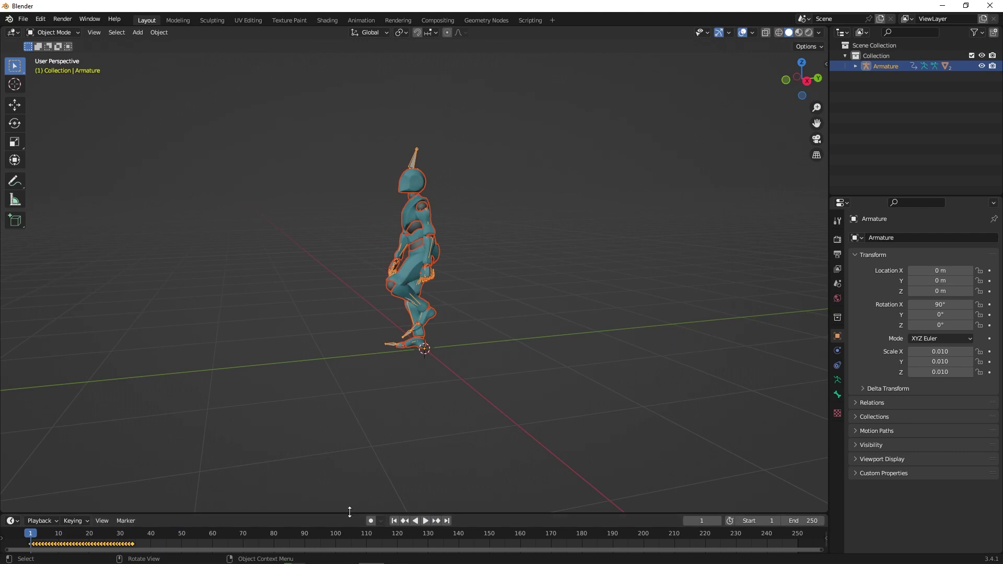
{"action": "left_click_drag", "start_coordinate": [349, 514], "coordinate": [314, 450]}
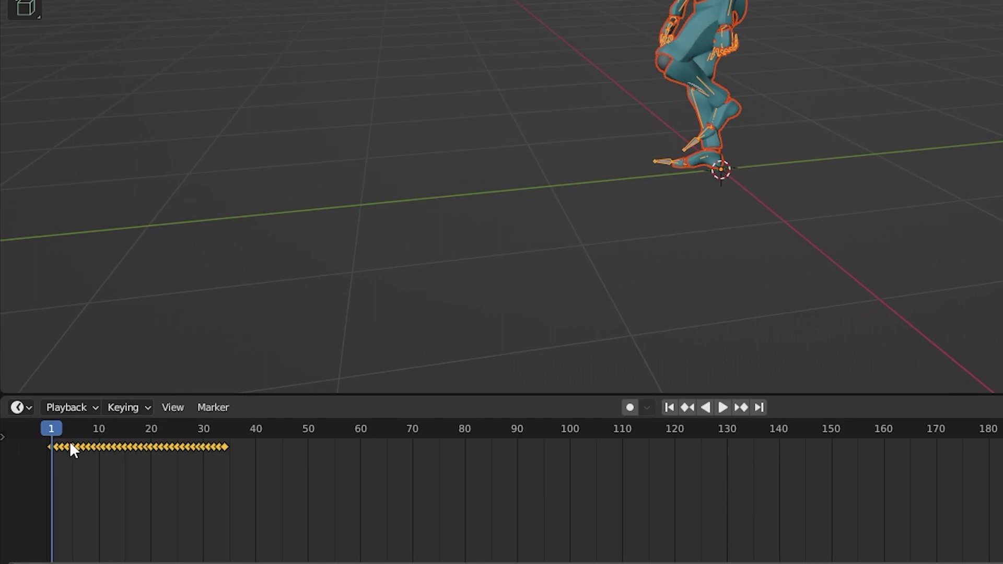
{"action": "left_click_drag", "start_coordinate": [69, 442], "coordinate": [77, 441]}
Select the Alpha_Surface mesh and insert scale keyframes at frames 1 and 2
{"action": "left_click", "coordinate": [480, 161]}
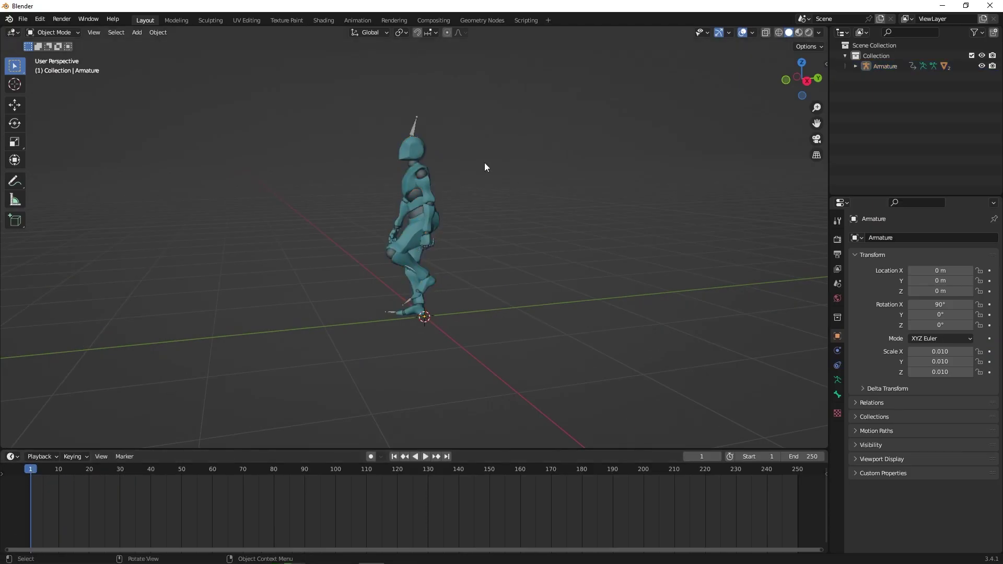
{"action": "left_click", "coordinate": [411, 148]}
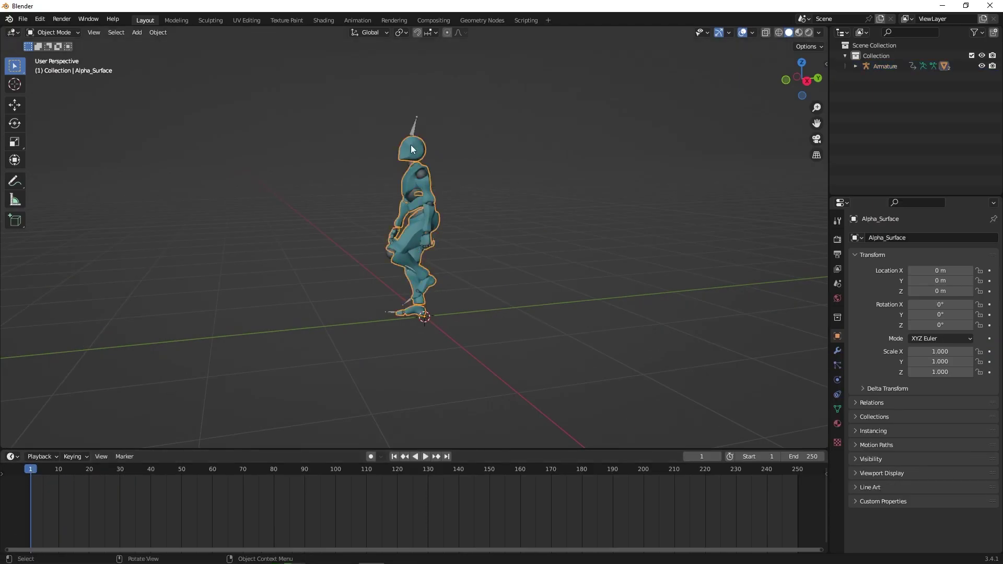
{"action": "key", "text": "i"}
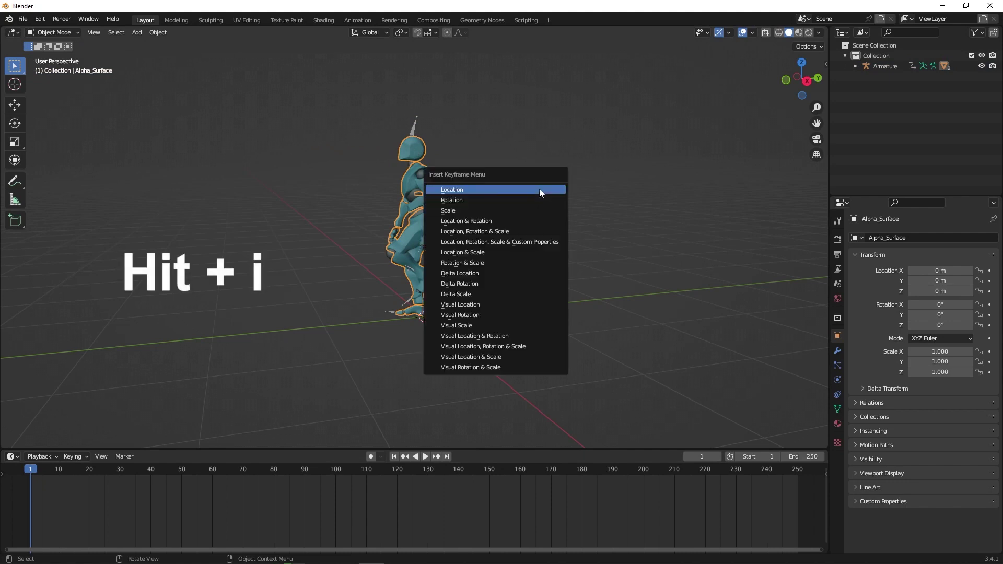
{"action": "left_click", "coordinate": [531, 210]}
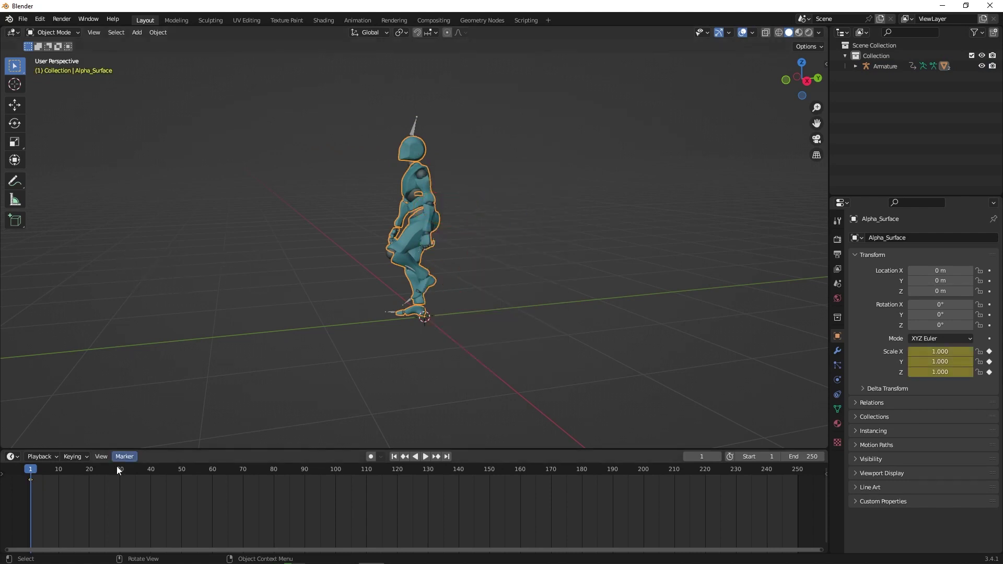
{"action": "left_click_drag", "start_coordinate": [31, 471], "coordinate": [30, 473]}
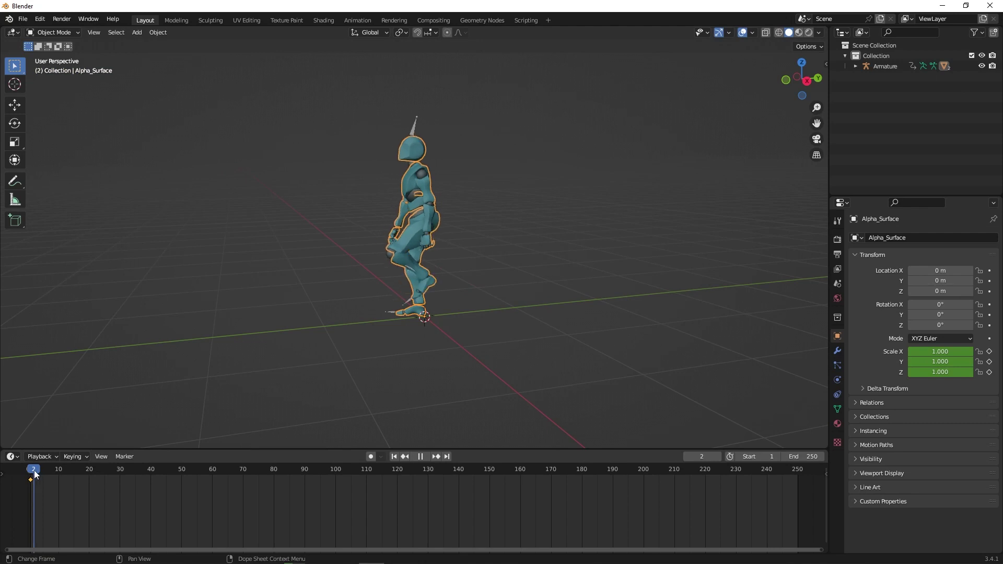
{"action": "left_click", "coordinate": [34, 474]}
{"action": "key", "text": "i"}
{"action": "left_click", "coordinate": [587, 227]}
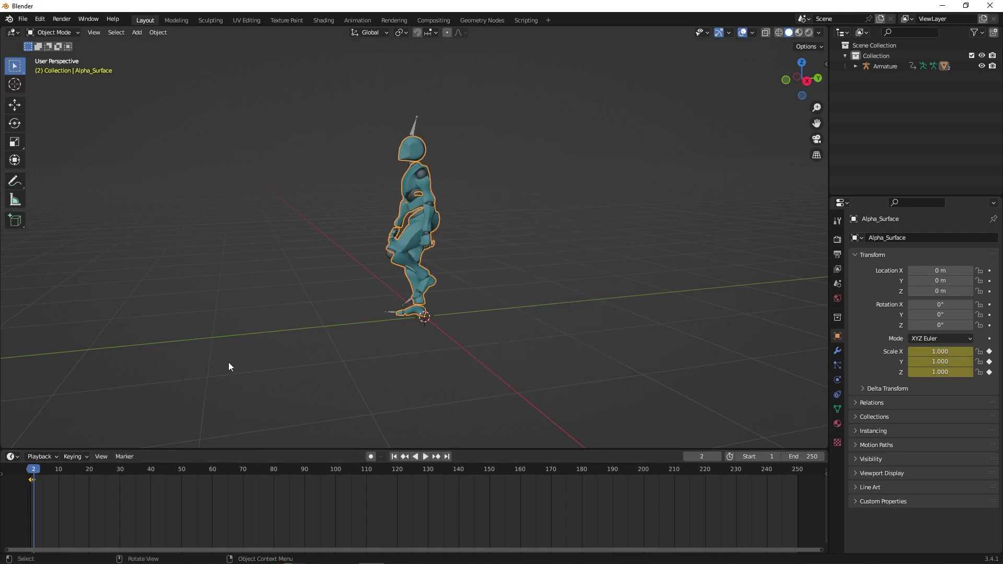
Insert Alpha_Surface scale keyframes at frames 35 and 36
{"action": "mouse_move", "coordinate": [41, 473]}
{"action": "left_mouse_down"}
{"action": "mouse_move", "coordinate": [144, 473]}
{"action": "mouse_move", "coordinate": [134, 472]}
{"action": "left_mouse_up"}
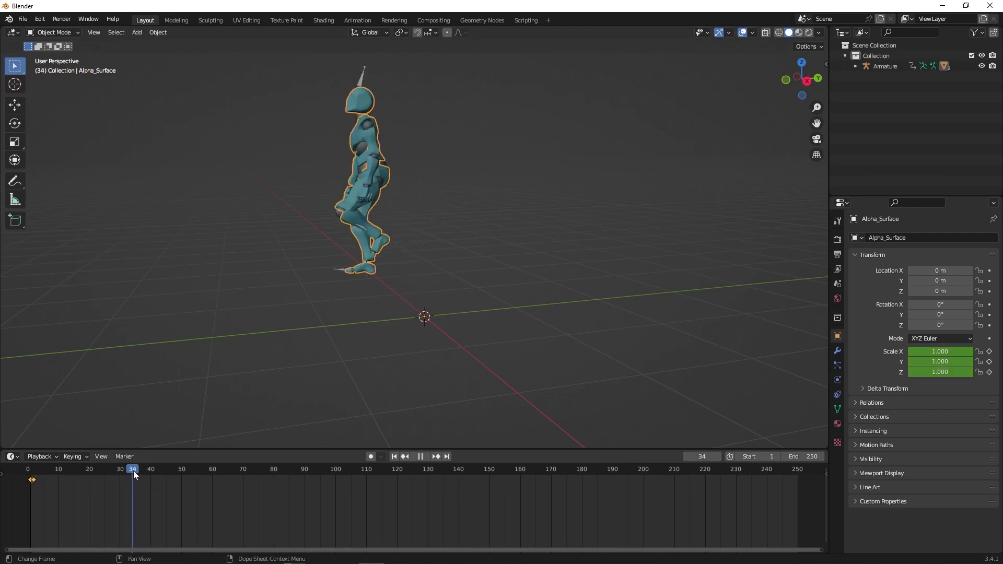
{"action": "key", "text": "i"}
{"action": "left_click", "coordinate": [473, 225]}
{"action": "left_click", "coordinate": [137, 470]}
{"action": "key", "text": "i"}
{"action": "left_click", "coordinate": [494, 194]}
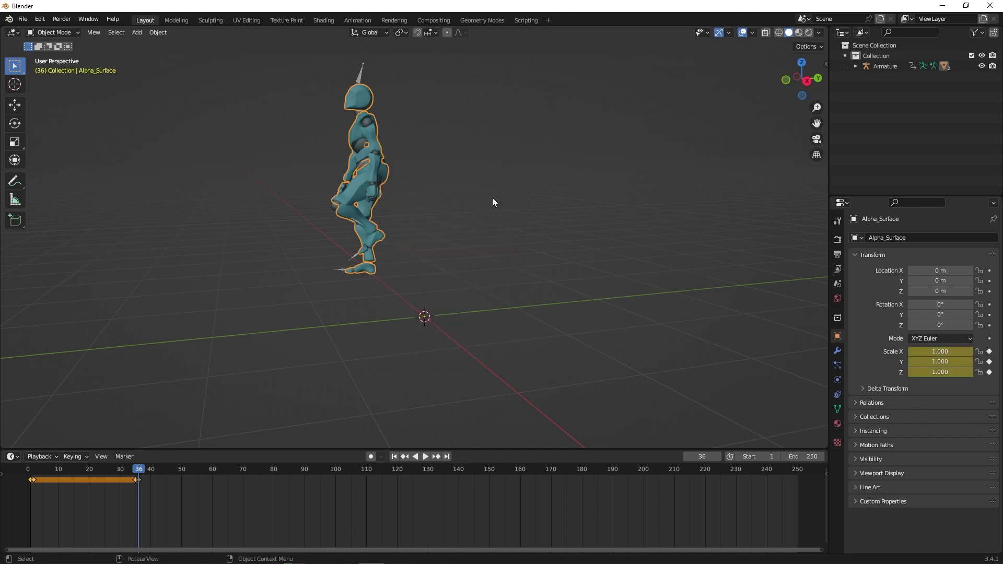
At frame 1, set the Alpha_Surface scale to 0
{"action": "key", "text": "shift+Left"}
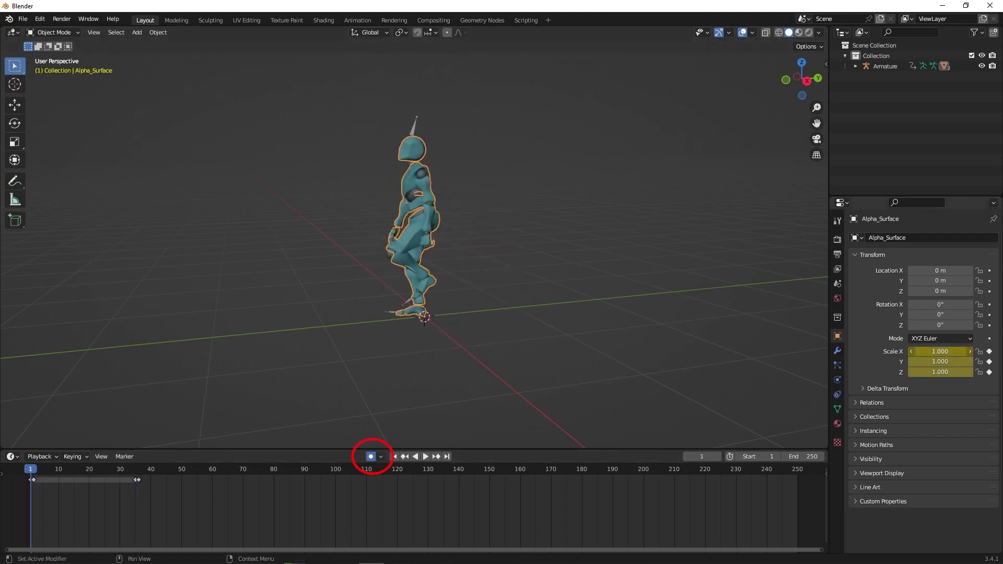
{"action": "left_click_drag", "start_coordinate": [940, 352], "coordinate": [940, 372]}
{"action": "type", "text": "0"}
{"action": "key", "text": "Return"}
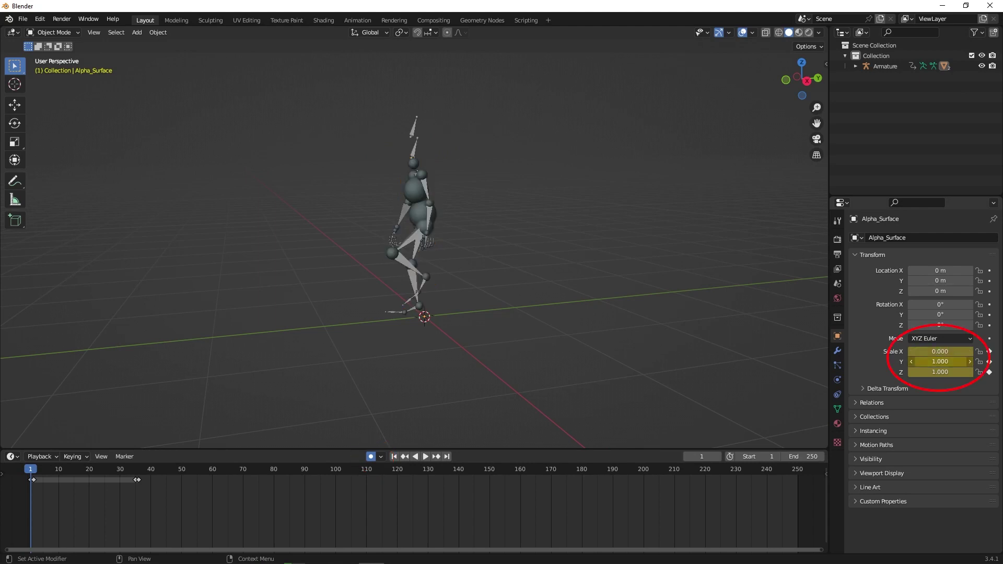
{"action": "left_click", "coordinate": [940, 371]}
{"action": "key", "text": "Return"}
At frame 36, set Alpha_Surface Scale X, Y and Z to 0, then scrub to check
{"action": "left_click_drag", "start_coordinate": [31, 471], "coordinate": [34, 471]}
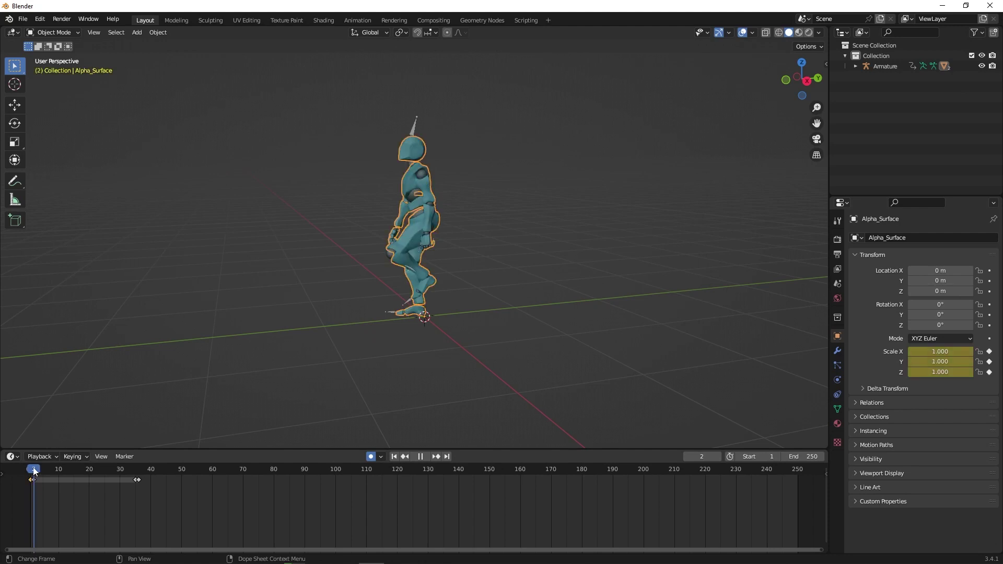
{"action": "left_click_drag", "start_coordinate": [33, 471], "coordinate": [137, 474]}
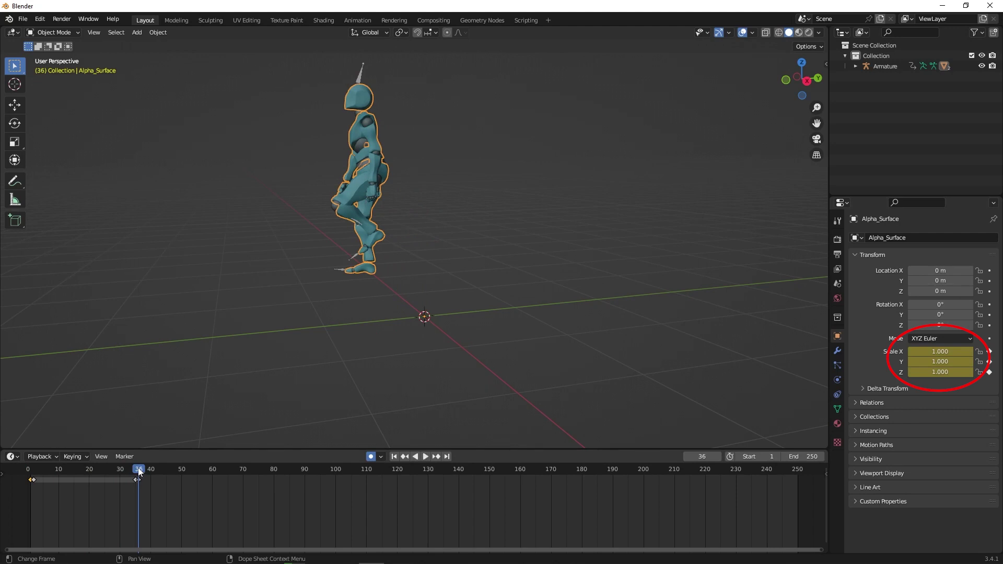
{"action": "double_click", "coordinate": [941, 351]}
{"action": "type", "text": "0"}
{"action": "key", "text": "Return"}
{"action": "double_click", "coordinate": [948, 362]}
{"action": "type", "text": "0"}
{"action": "key", "text": "Return"}
{"action": "double_click", "coordinate": [947, 371]}
{"action": "type", "text": "0"}
{"action": "key", "text": "Return"}
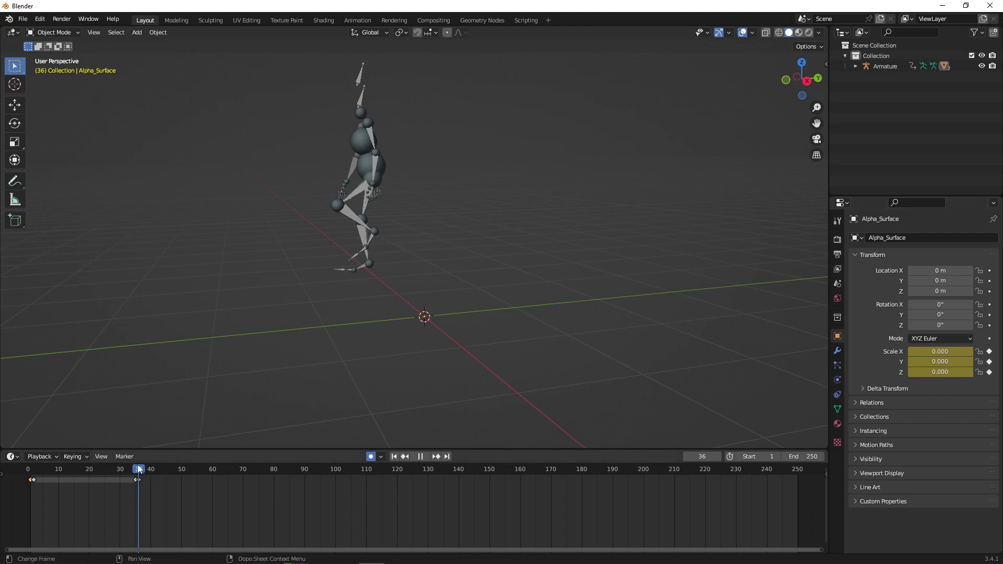
{"action": "left_click_drag", "start_coordinate": [138, 469], "coordinate": [31, 492]}
Select Alpha_Joints and insert scale keyframes at frames 1 and 2
{"action": "left_click", "coordinate": [417, 187]}
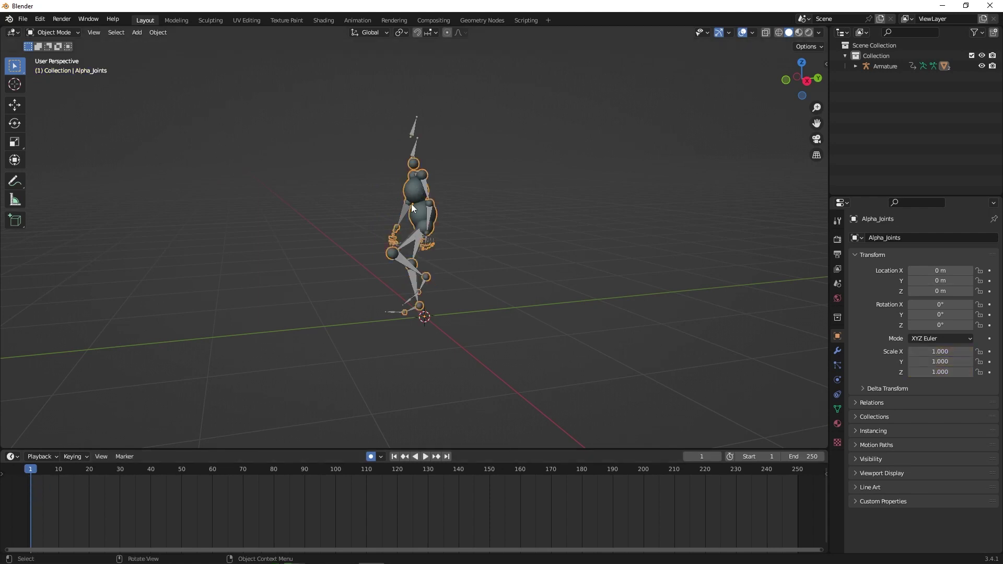
{"action": "key", "text": "i"}
{"action": "left_click", "coordinate": [516, 272]}
{"action": "key", "text": "space"}
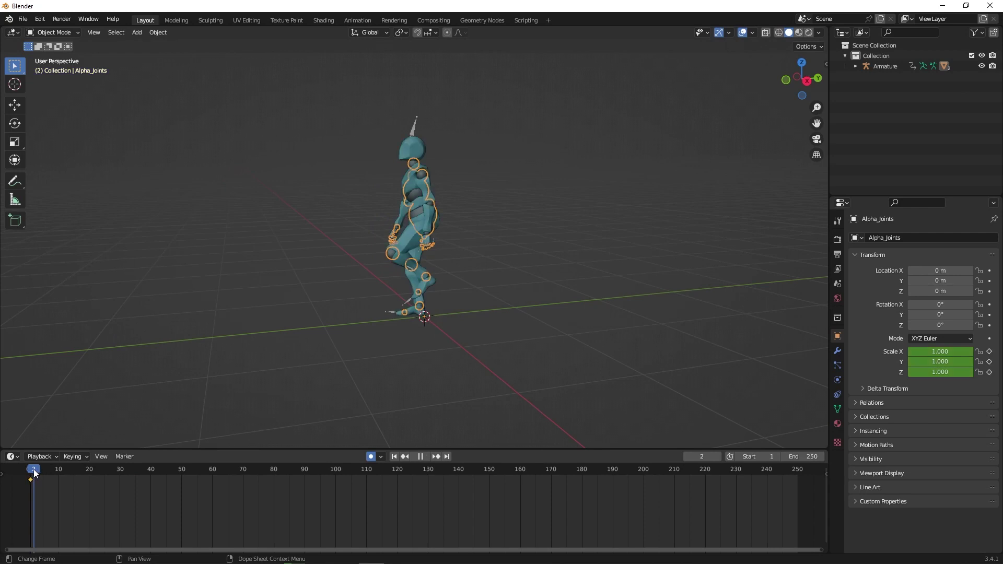
{"action": "key", "text": "space"}
{"action": "key", "text": "i"}
{"action": "left_click", "coordinate": [562, 253]}
Insert Alpha_Joints scale keyframes at frames 35 and 36
{"action": "left_click_drag", "start_coordinate": [35, 473], "coordinate": [123, 475]}
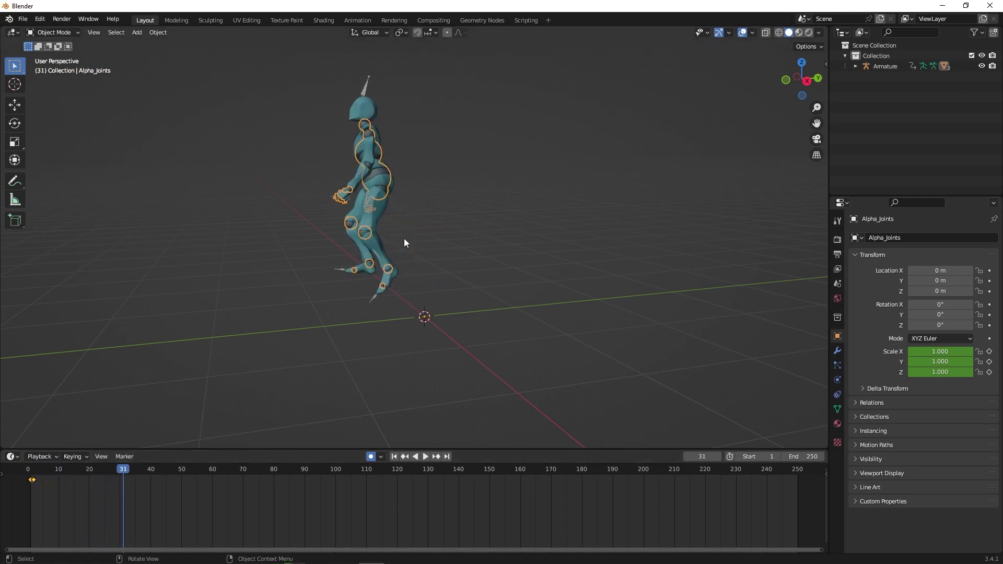
{"action": "left_click", "coordinate": [382, 208]}
{"action": "left_click_drag", "start_coordinate": [124, 471], "coordinate": [136, 470]}
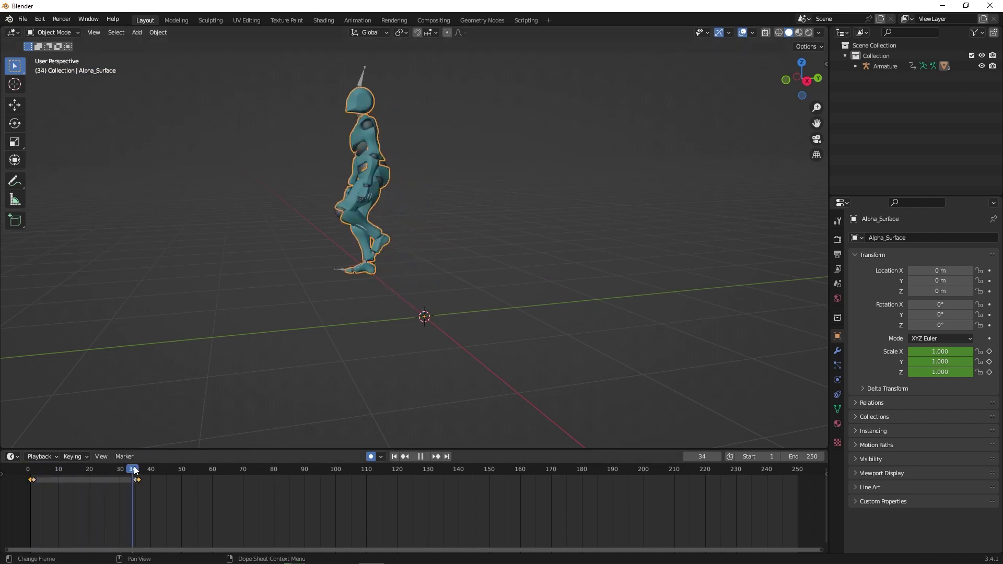
{"action": "left_click", "coordinate": [370, 120]}
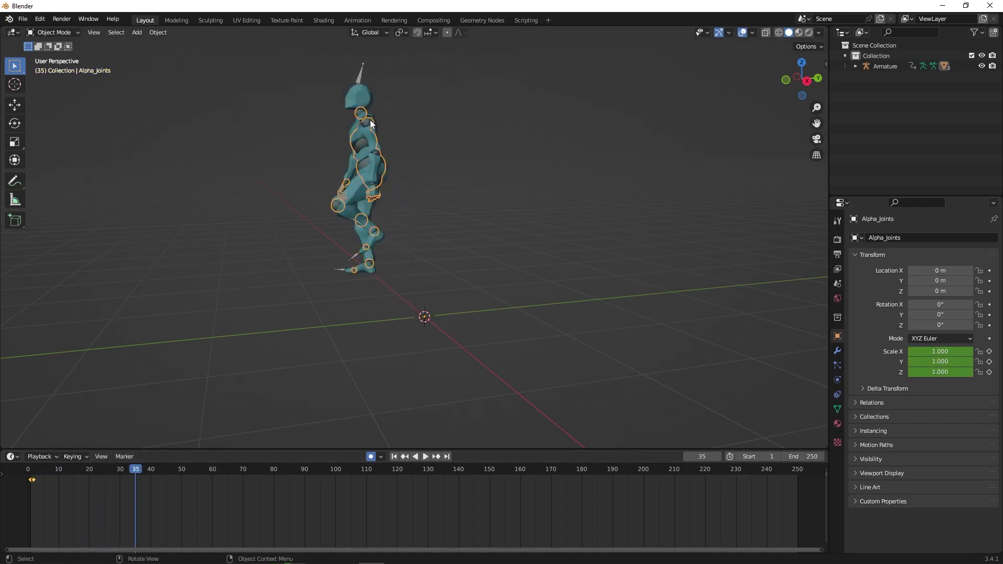
{"action": "key", "text": "i"}
{"action": "left_click", "coordinate": [475, 181]}
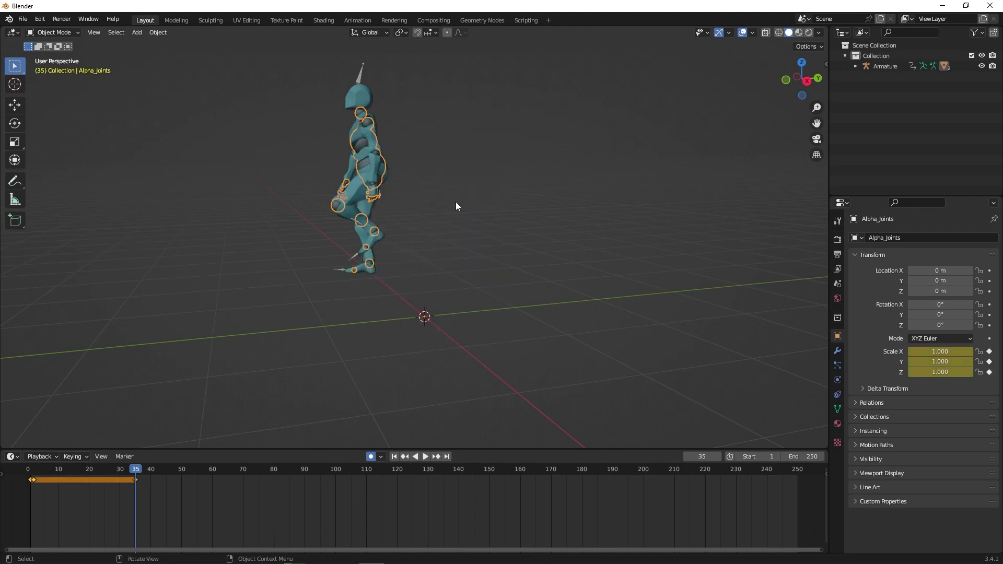
{"action": "left_click_drag", "start_coordinate": [140, 470], "coordinate": [140, 469]}
{"action": "key", "text": "i"}
{"action": "left_click", "coordinate": [499, 189]}
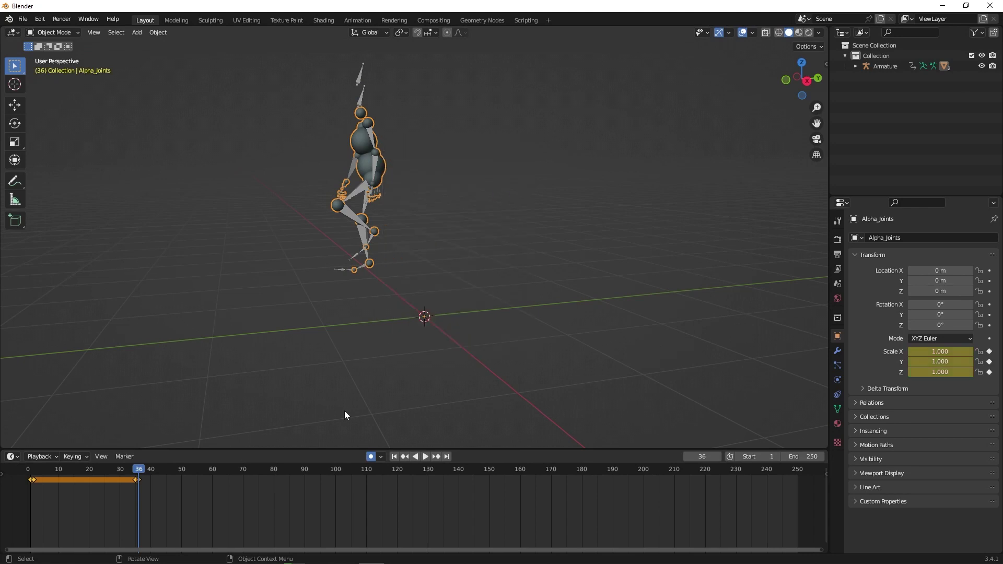
At frame 36, set Alpha_Joints Scale X, Y and Z to 0, then scrub back to the start
{"action": "left_click", "coordinate": [226, 527]}
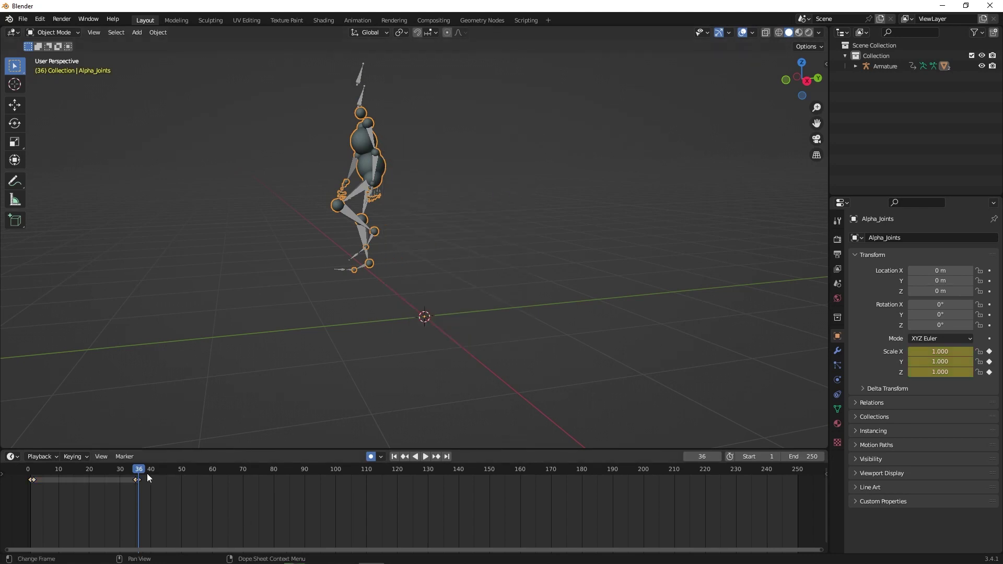
{"action": "double_click", "coordinate": [958, 351]}
{"action": "key", "text": "Return"}
{"action": "double_click", "coordinate": [948, 362]}
{"action": "type", "text": "0"}
{"action": "key", "text": "Return"}
{"action": "double_click", "coordinate": [947, 372]}
{"action": "key", "text": "Return"}
{"action": "left_click_drag", "start_coordinate": [136, 474], "coordinate": [31, 494]}
Zero the character's X and Y scale on frame 1, then scrub to frame 10 to confirm
{"action": "key", "text": "space"}
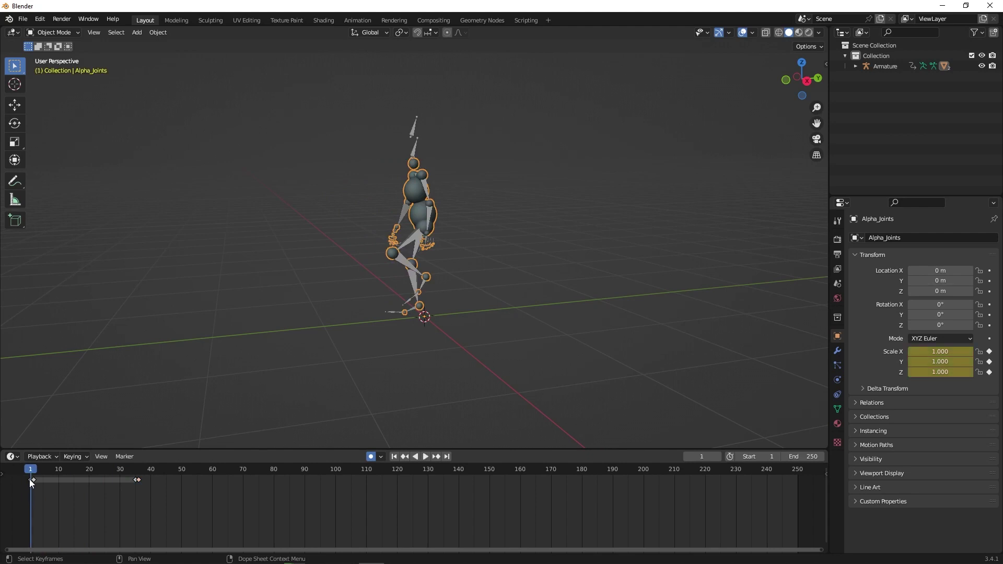
{"action": "left_click", "coordinate": [941, 351]}
{"action": "type", "text": "0"}
{"action": "key", "text": "Return"}
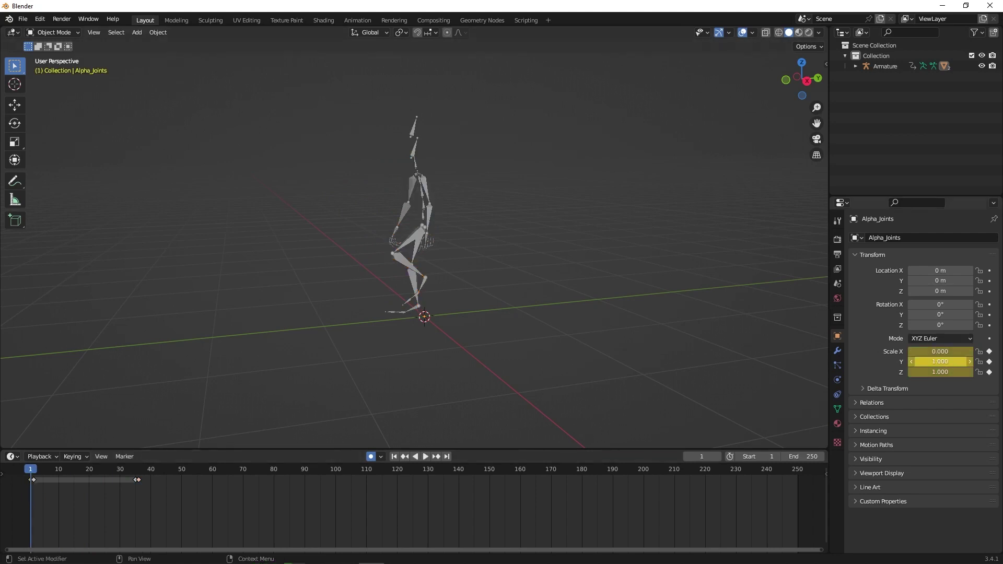
{"action": "left_click", "coordinate": [941, 361]}
{"action": "type", "text": "0"}
{"action": "key", "text": "Return"}
{"action": "key", "text": "Return"}
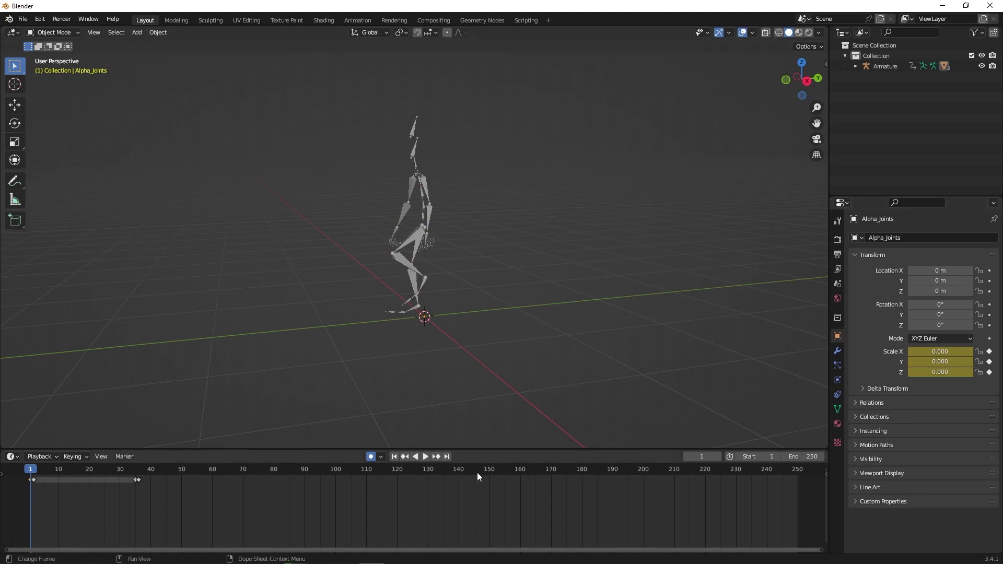
{"action": "key", "text": "space"}
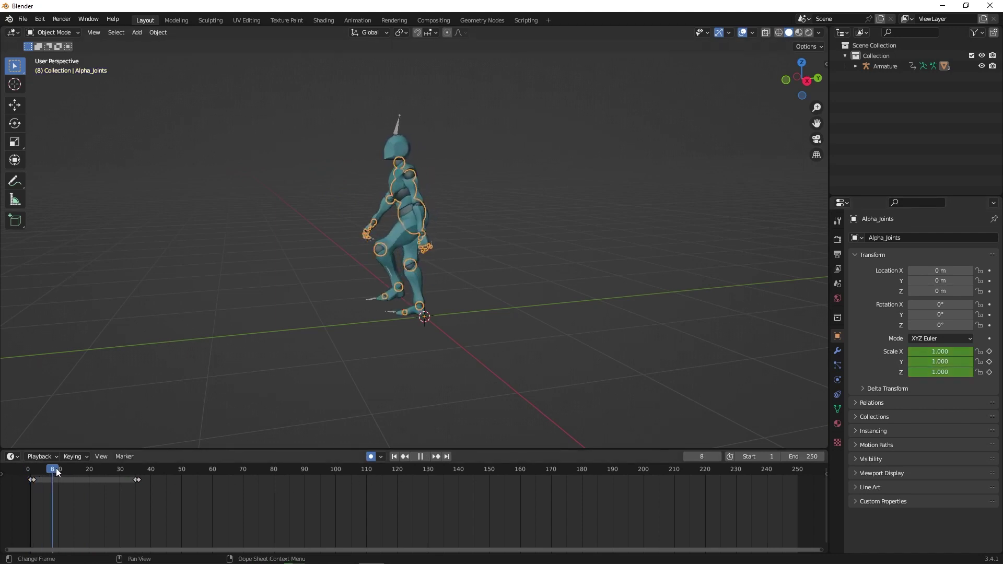
{"action": "left_click_drag", "start_coordinate": [141, 476], "coordinate": [30, 485]}
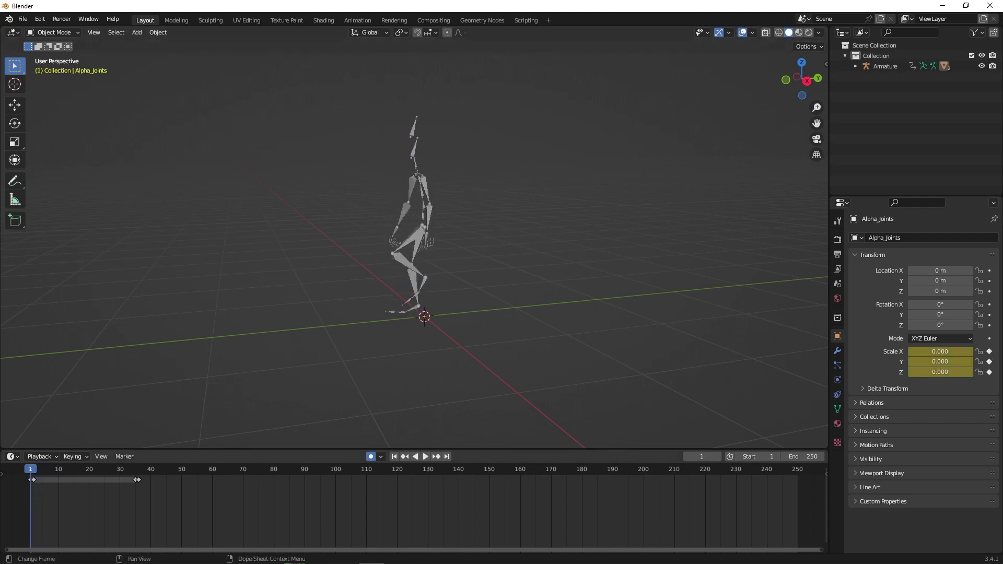
{"action": "left_click_drag", "start_coordinate": [26, 470], "coordinate": [58, 471]}
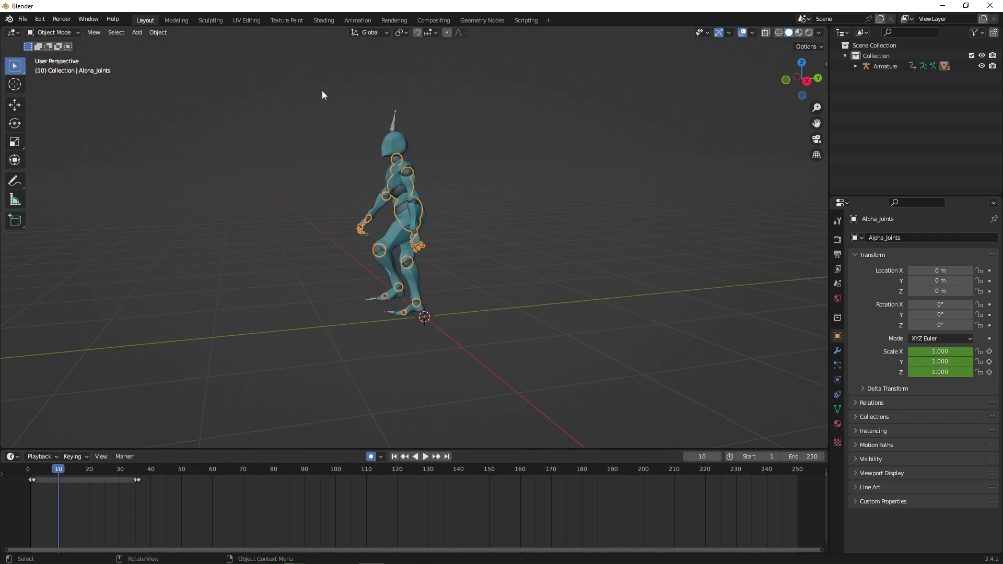
Copy the character with its rig and paste a duplicate via Paste Objects
{"action": "left_click_drag", "start_coordinate": [317, 86], "coordinate": [523, 378]}
{"action": "key", "text": "ctrl+c"}
{"action": "right_click", "coordinate": [333, 258]}
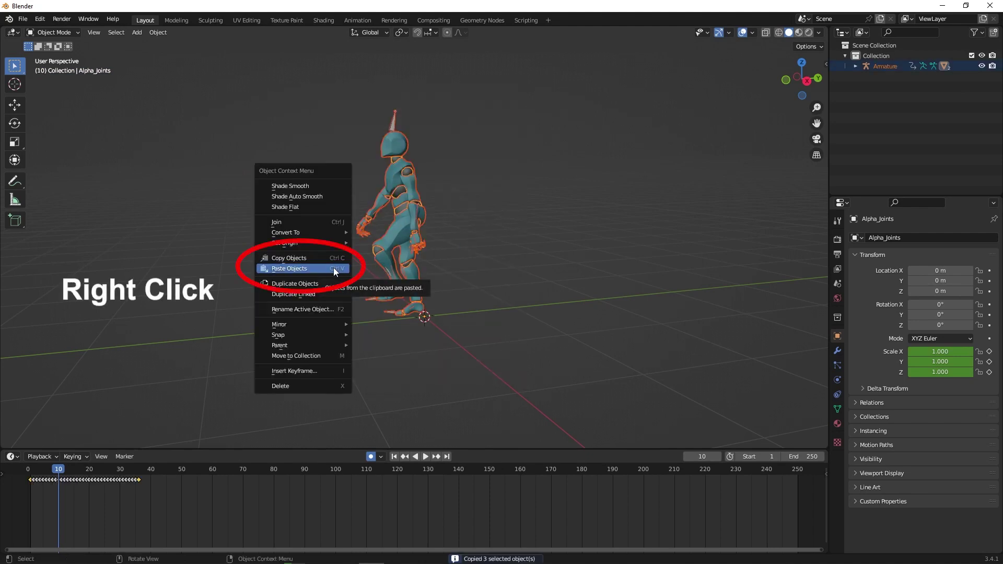
{"action": "left_click", "coordinate": [334, 270]}
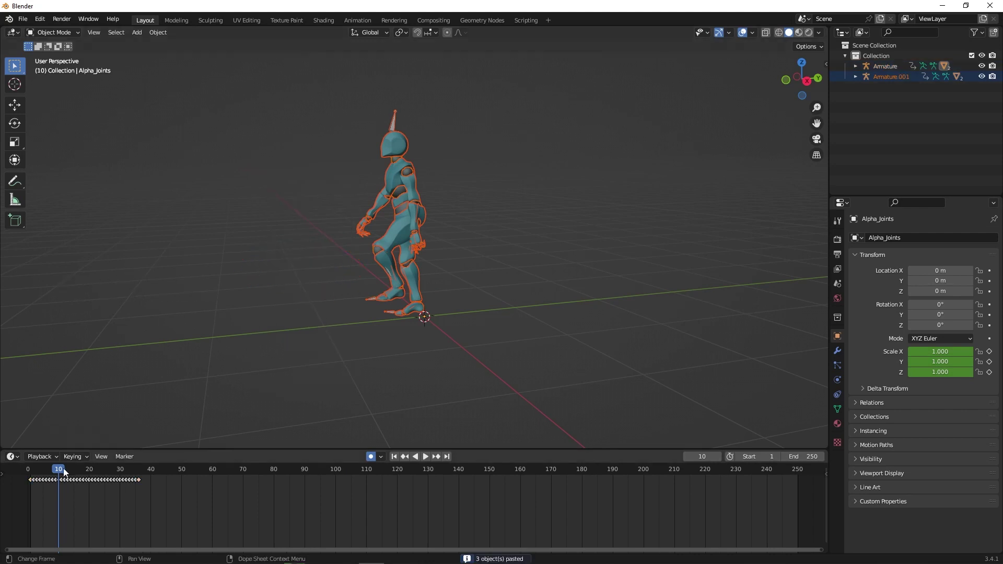
Move the duplicate's keyframes about 35 frames later, to start around frame 36
{"action": "key", "text": "space"}
{"action": "key", "text": "space"}
{"action": "left_click_drag", "start_coordinate": [148, 493], "coordinate": [29, 482]}
{"action": "key", "text": "g"}
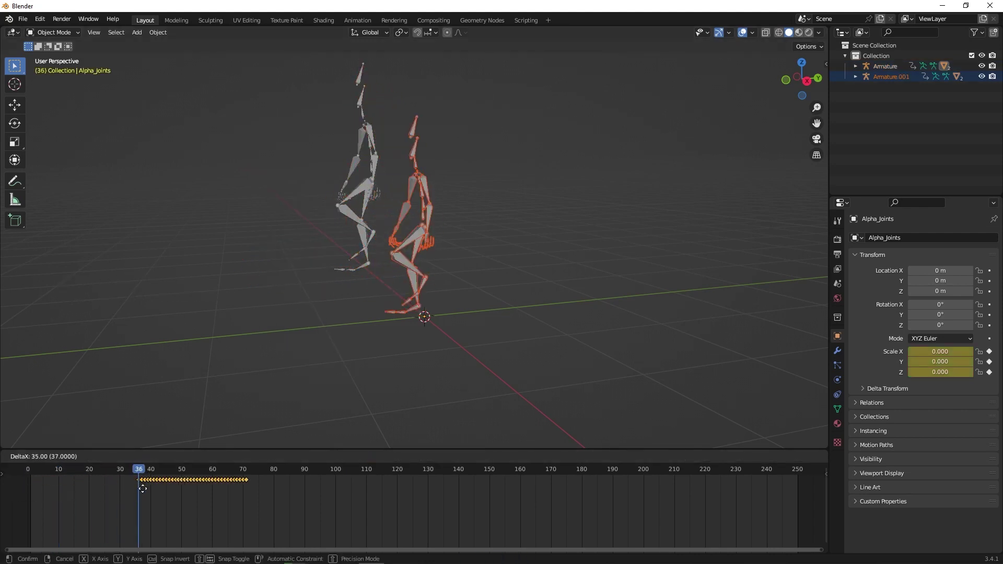
{"action": "left_click", "coordinate": [140, 489]}
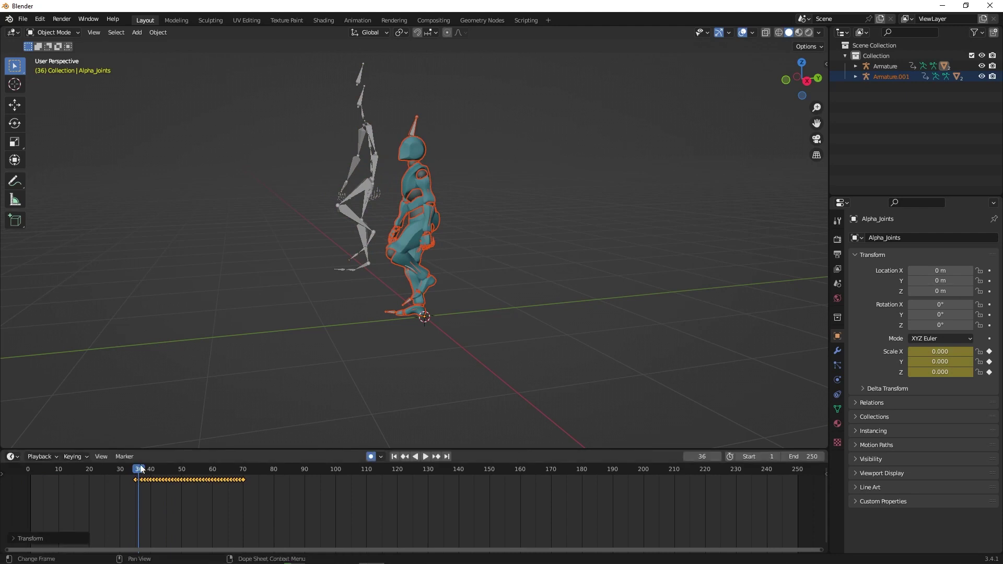
{"action": "key", "text": "space"}
{"action": "key", "text": "Escape"}
In Right view, raise the duplicate onto the end of the first climb and scrub to check
{"action": "left_click", "coordinate": [808, 79]}
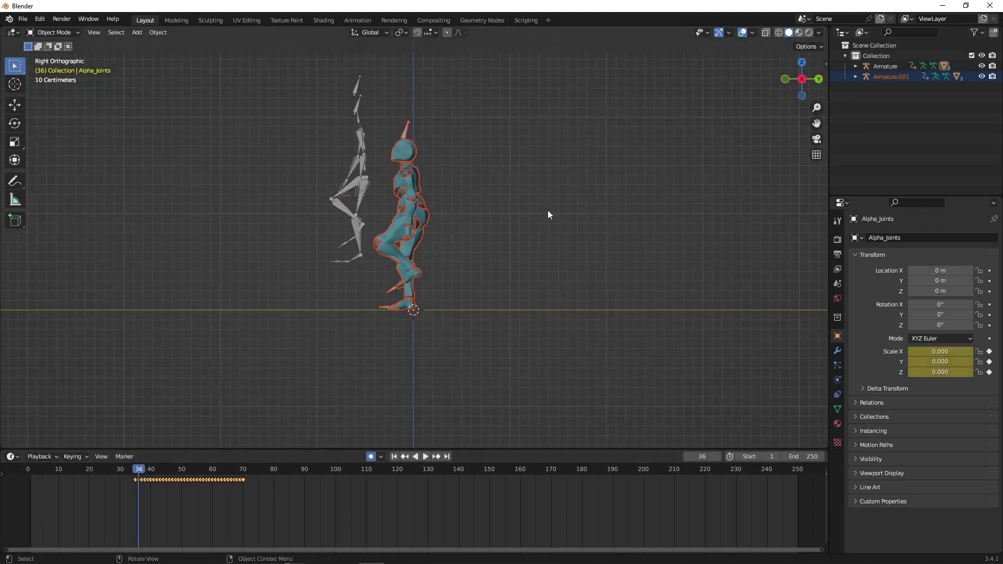
{"action": "left_click_drag", "start_coordinate": [817, 124], "coordinate": [754, 133]}
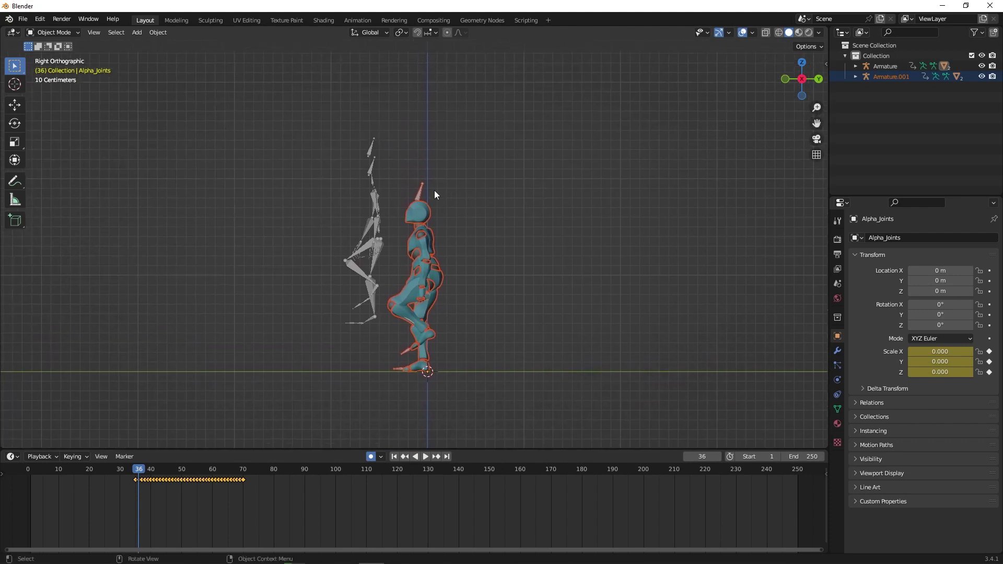
{"action": "left_click", "coordinate": [16, 102]}
{"action": "mouse_move", "coordinate": [427, 371]}
{"action": "left_mouse_down"}
{"action": "mouse_move", "coordinate": [427, 332]}
{"action": "mouse_move", "coordinate": [441, 313]}
{"action": "mouse_move", "coordinate": [367, 313]}
{"action": "left_mouse_up"}
{"action": "scroll", "coordinate": [368, 314], "scroll_direction": "up", "scroll_amount": 3}
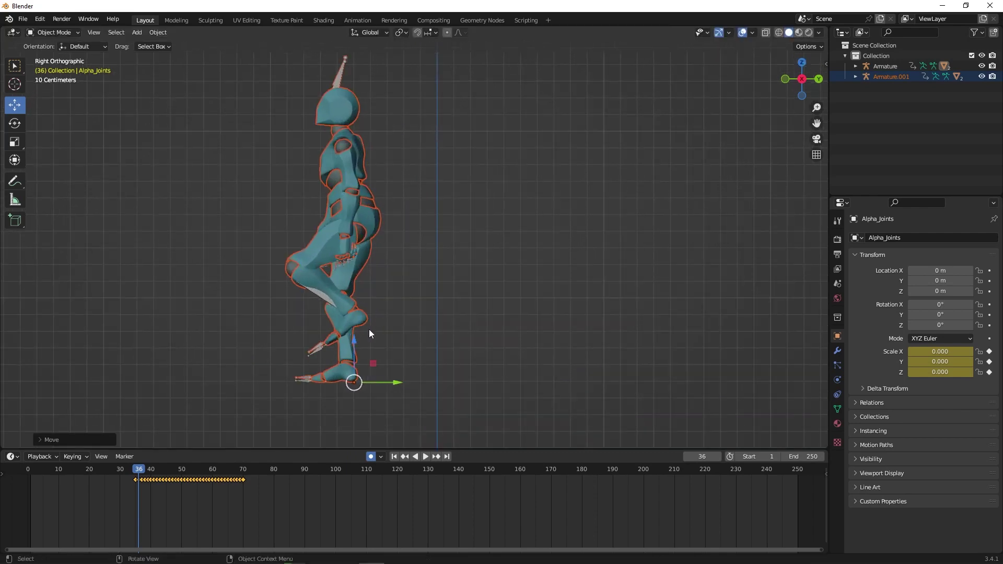
{"action": "mouse_move", "coordinate": [366, 335]}
{"action": "middle_mouse_down"}
{"action": "mouse_move", "coordinate": [406, 300]}
{"action": "mouse_move", "coordinate": [382, 321]}
{"action": "middle_mouse_up"}
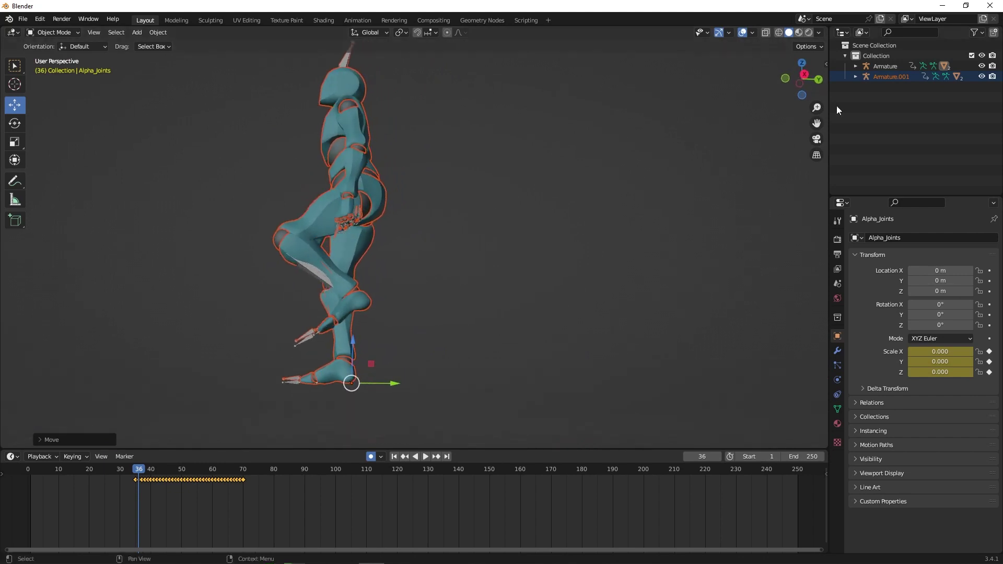
{"action": "left_click", "coordinate": [804, 75]}
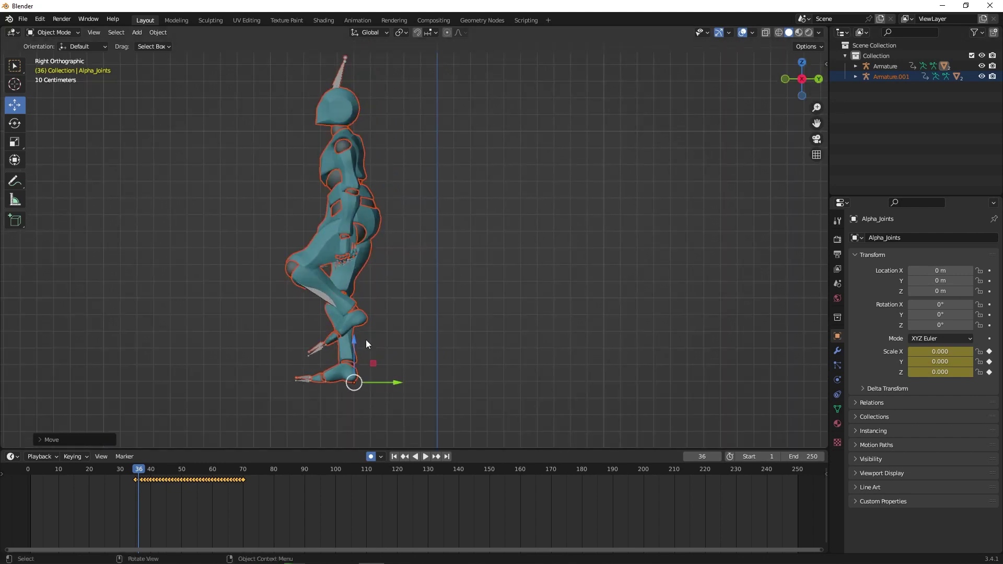
{"action": "left_click_drag", "start_coordinate": [354, 352], "coordinate": [346, 358]}
{"action": "mouse_move", "coordinate": [137, 471]}
{"action": "left_mouse_down"}
{"action": "mouse_move", "coordinate": [121, 485]}
{"action": "mouse_move", "coordinate": [240, 483]}
{"action": "left_mouse_up"}
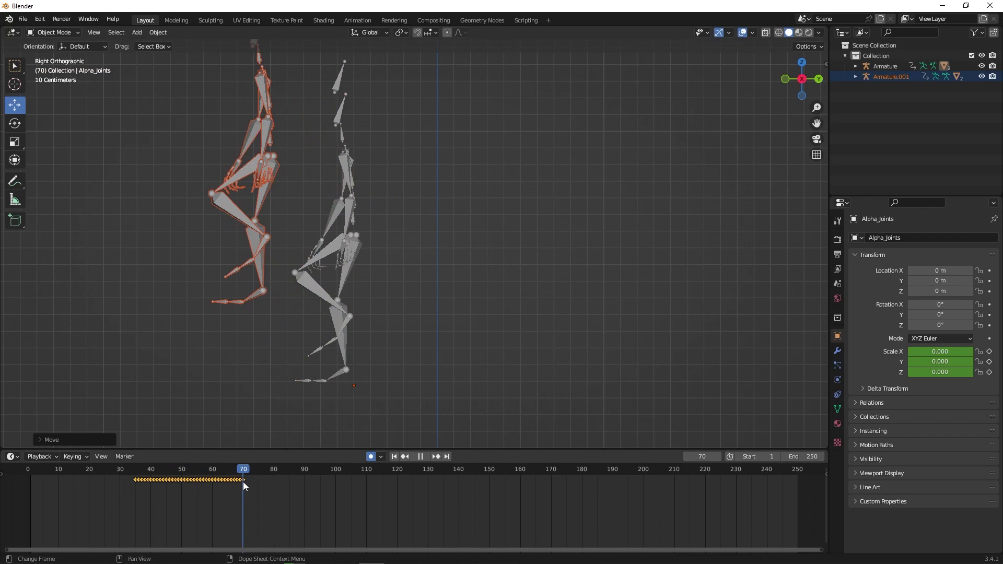
Frame both characters in Right view; select the second copy's keyframes, armature and mesh
{"action": "left_click_drag", "start_coordinate": [240, 482], "coordinate": [240, 482]}
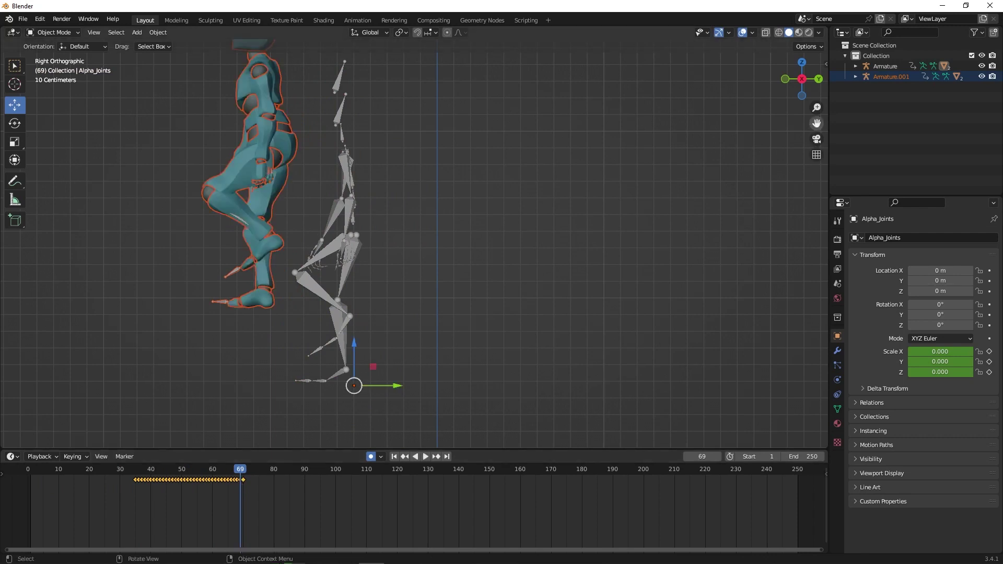
{"action": "left_click_drag", "start_coordinate": [816, 124], "coordinate": [876, 194]}
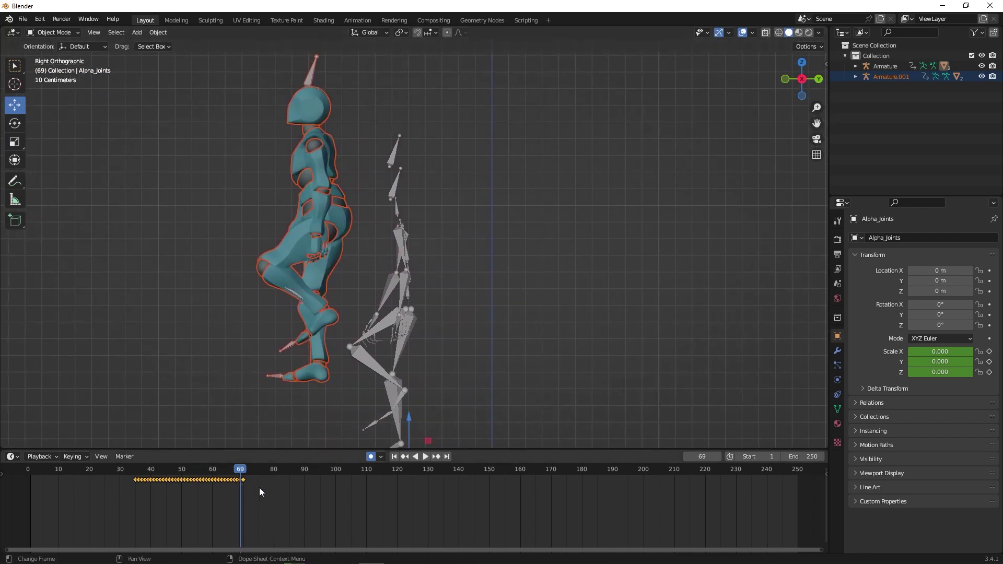
{"action": "left_click_drag", "start_coordinate": [269, 507], "coordinate": [126, 469]}
{"action": "scroll", "coordinate": [283, 241], "scroll_direction": "down", "scroll_amount": 1}
{"action": "left_click_drag", "start_coordinate": [269, 75], "coordinate": [351, 375]}
Paste a third character copy, Armature.002, and select its keyframes
{"action": "key", "text": "ctrl+c"}
{"action": "right_click", "coordinate": [251, 191]}
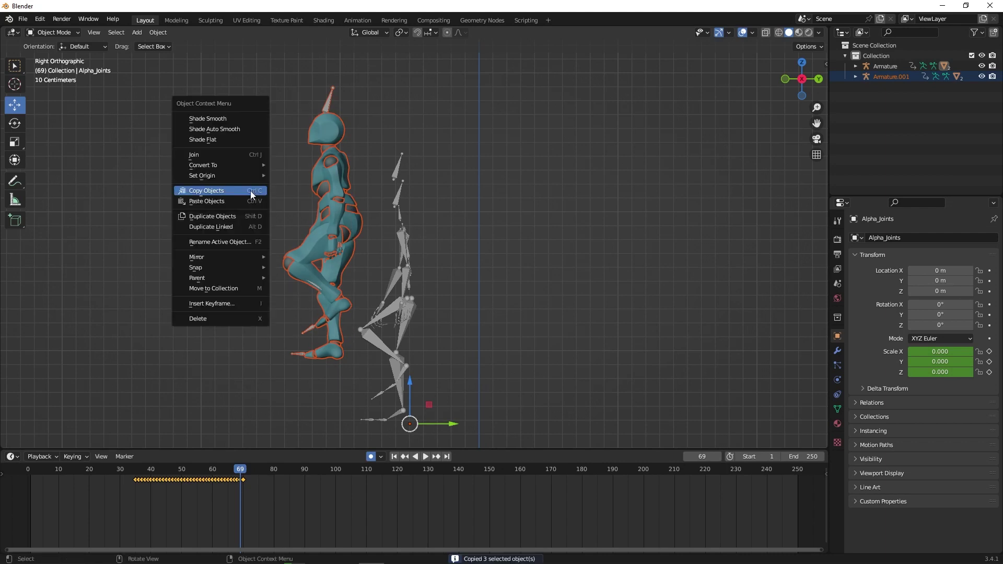
{"action": "left_click", "coordinate": [247, 201]}
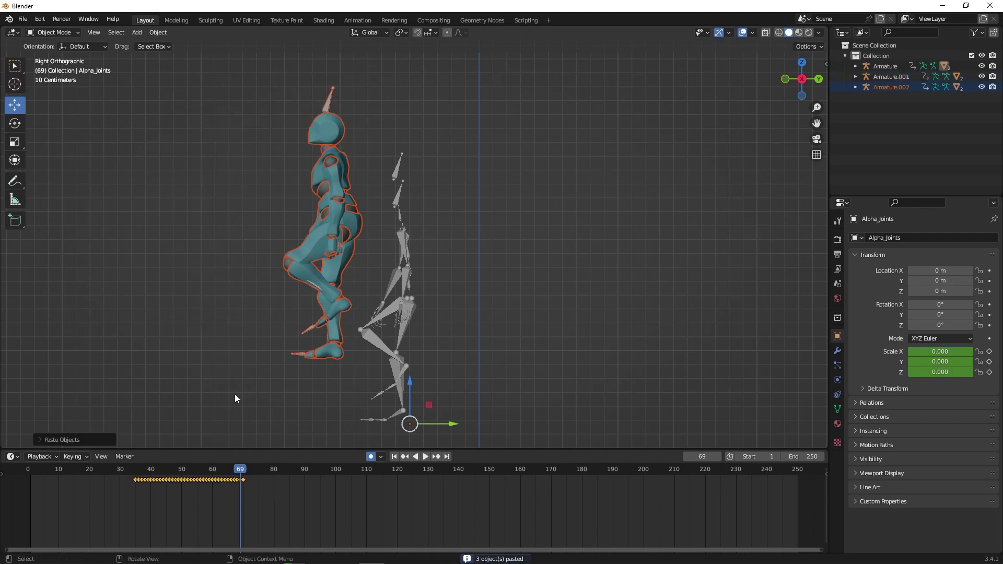
{"action": "mouse_move", "coordinate": [263, 500]}
{"action": "left_mouse_down"}
{"action": "mouse_move", "coordinate": [137, 479]}
{"action": "mouse_move", "coordinate": [247, 485]}
{"action": "left_mouse_up"}
{"action": "key", "text": "space"}
{"action": "key", "text": "Escape"}
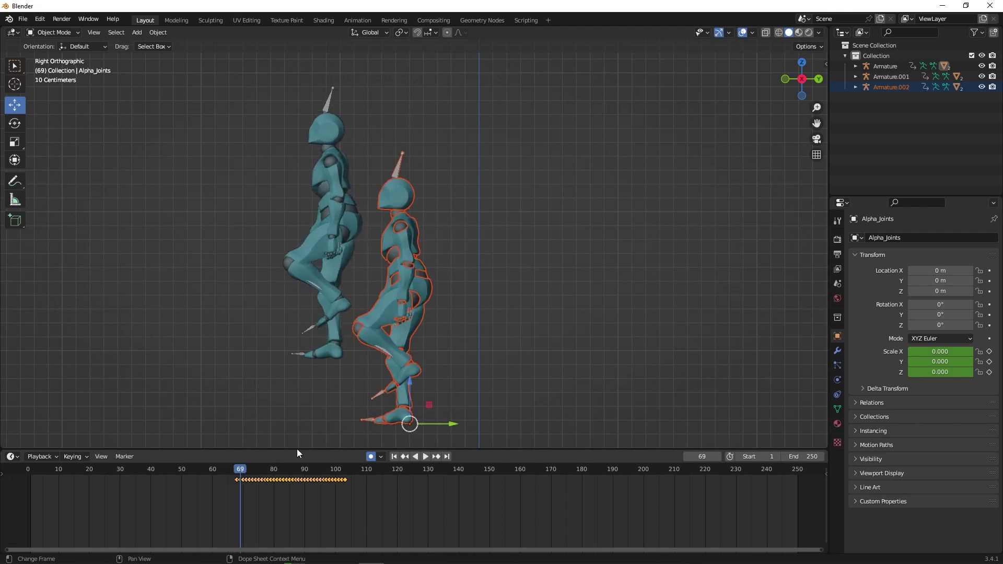
Raise Armature.002 above the second copy and scrub back to around frame 68
{"action": "mouse_move", "coordinate": [409, 397]}
{"action": "left_mouse_down"}
{"action": "mouse_move", "coordinate": [428, 356]}
{"action": "mouse_move", "coordinate": [363, 360]}
{"action": "left_mouse_up"}
{"action": "left_click", "coordinate": [364, 359]}
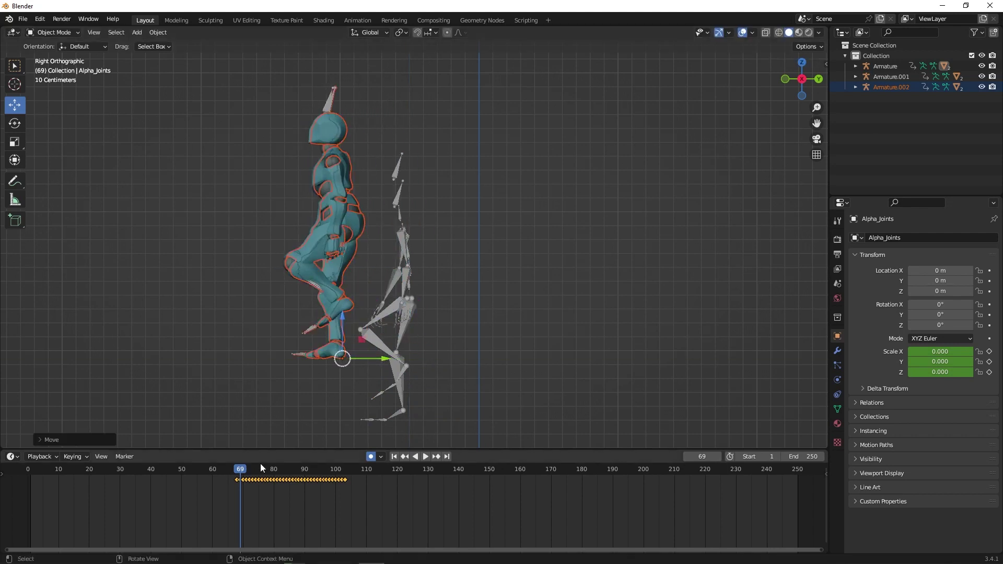
{"action": "key", "text": "space"}
{"action": "left_click_drag", "start_coordinate": [345, 471], "coordinate": [241, 476]}
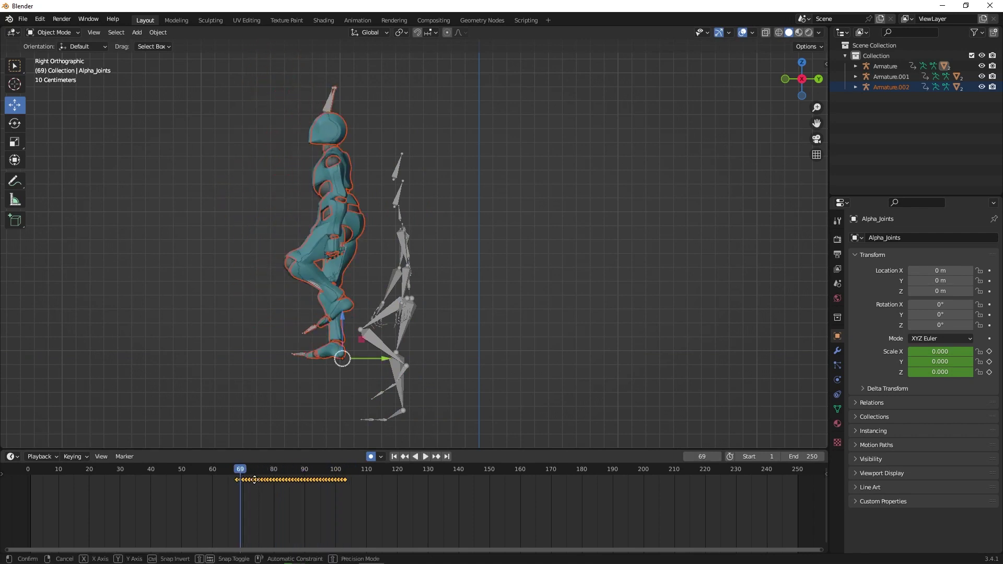
Slide Armature.002's keyframes to start around frame 69 and scrub to check the handoff
{"action": "key", "text": "g"}
{"action": "left_click", "coordinate": [257, 481]}
{"action": "key", "text": "space"}
{"action": "mouse_move", "coordinate": [239, 473]}
{"action": "left_mouse_down"}
{"action": "mouse_move", "coordinate": [345, 474]}
{"action": "mouse_move", "coordinate": [31, 478]}
{"action": "mouse_move", "coordinate": [350, 478]}
{"action": "left_mouse_up"}
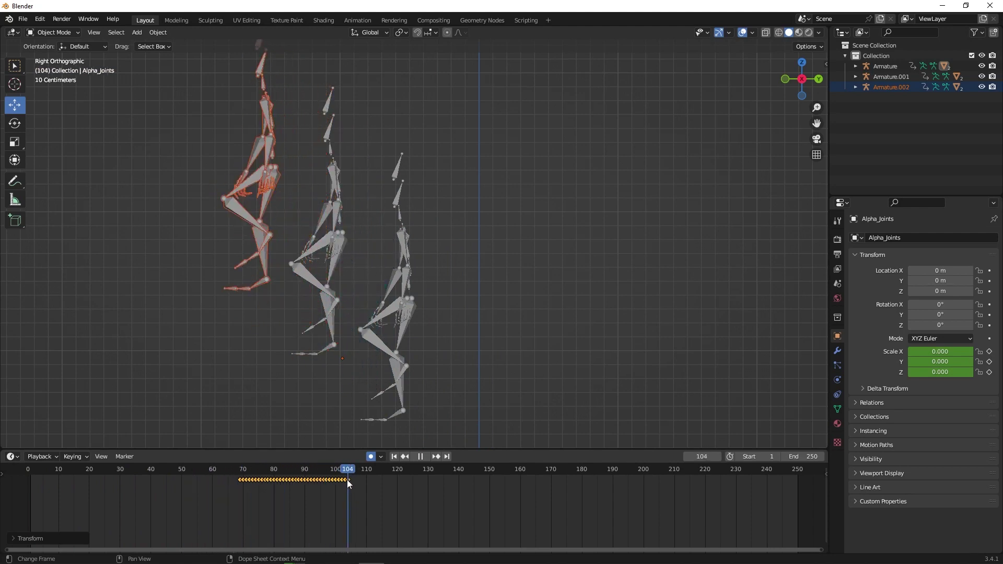
Delete the surplus keyframe at frame 103
{"action": "key", "text": "Escape"}
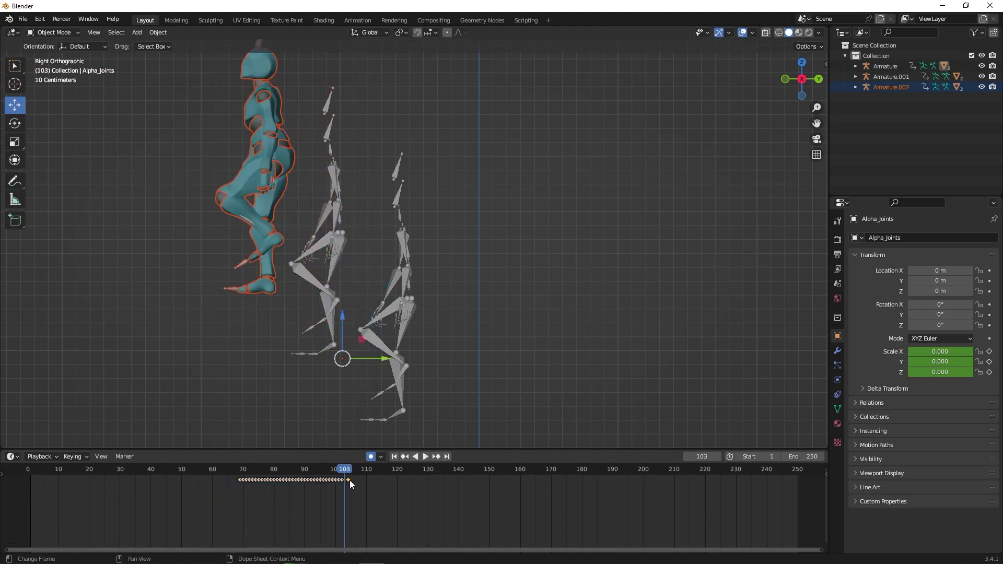
{"action": "key", "text": "Delete"}
{"action": "mouse_move", "coordinate": [350, 480]}
{"action": "left_mouse_down"}
{"action": "mouse_move", "coordinate": [339, 470]}
{"action": "mouse_move", "coordinate": [32, 484]}
{"action": "left_mouse_up"}
Delete the first copy's frame-1 scale keyframe and scrub back to frame 1
{"action": "left_click", "coordinate": [473, 267]}
{"action": "left_click", "coordinate": [29, 482]}
{"action": "key", "text": "Delete"}
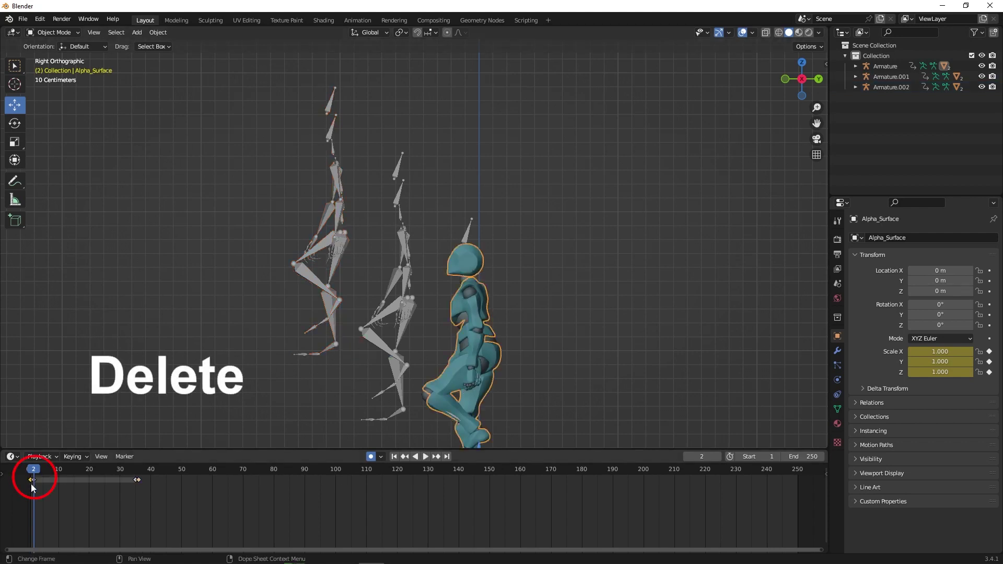
{"action": "left_click", "coordinate": [473, 294]}
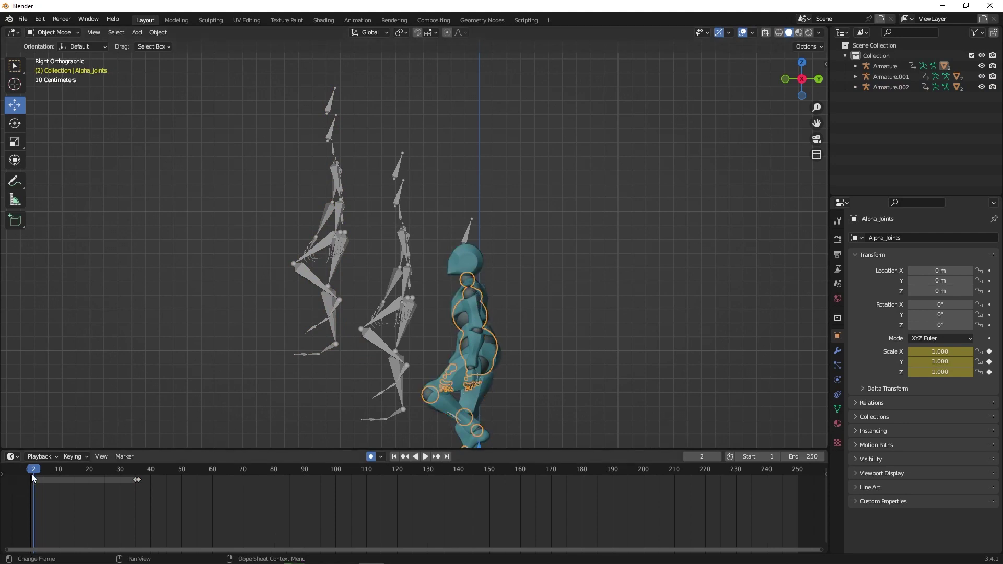
{"action": "mouse_move", "coordinate": [32, 474]}
{"action": "left_mouse_down"}
{"action": "mouse_move", "coordinate": [245, 482]}
{"action": "mouse_move", "coordinate": [216, 485]}
{"action": "left_mouse_up"}
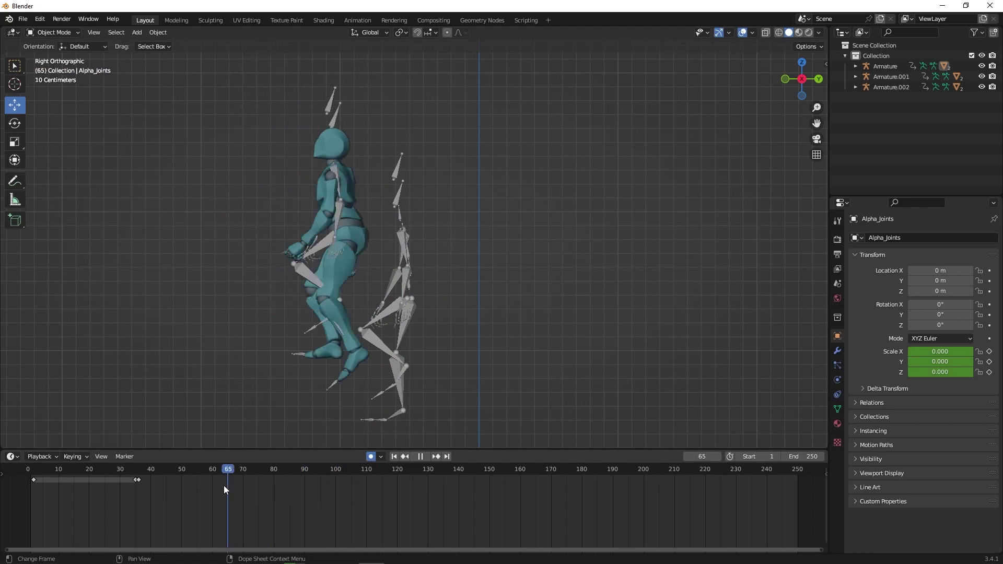
{"action": "left_click_drag", "start_coordinate": [216, 485], "coordinate": [30, 486]}
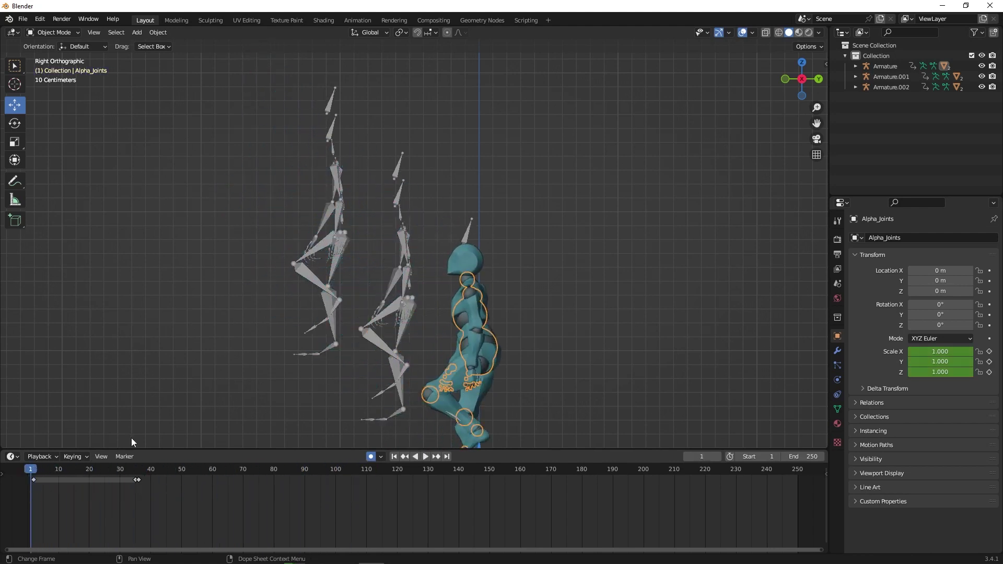
Hide the Armature.001 and Armature.002 skeletons and orbit to a perspective view
{"action": "left_click", "coordinate": [982, 76]}
{"action": "left_click", "coordinate": [982, 86]}
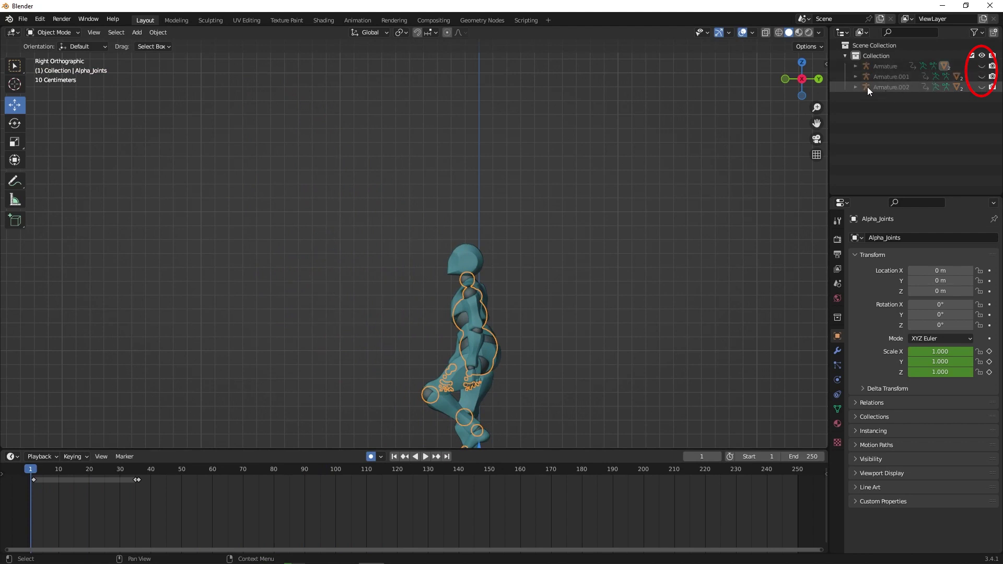
{"action": "left_click_drag", "start_coordinate": [803, 84], "coordinate": [792, 75]}
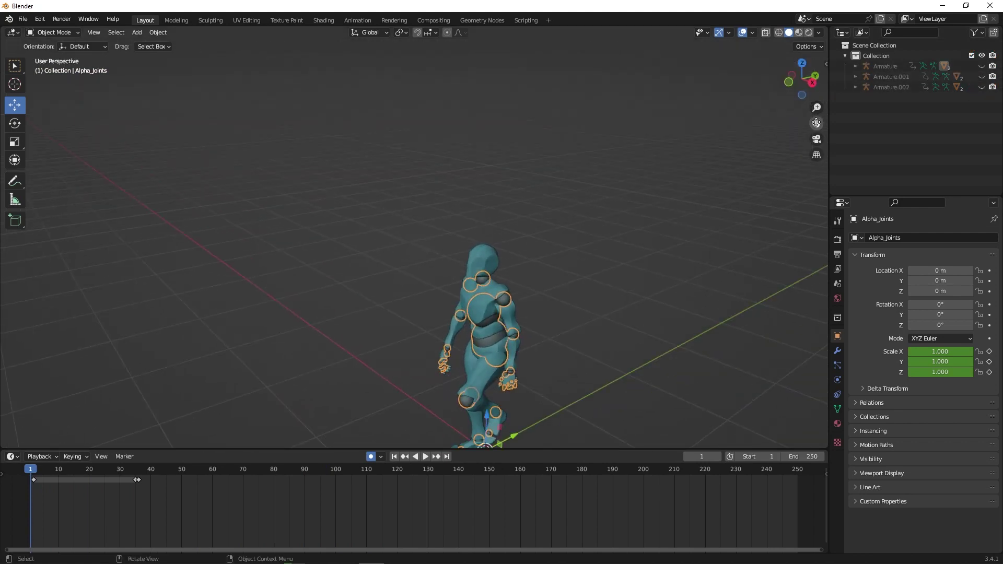
{"action": "left_click_drag", "start_coordinate": [817, 107], "coordinate": [817, 124]}
Play the climb, return to about frame 68, and unhide the original Armature
{"action": "key", "text": "space"}
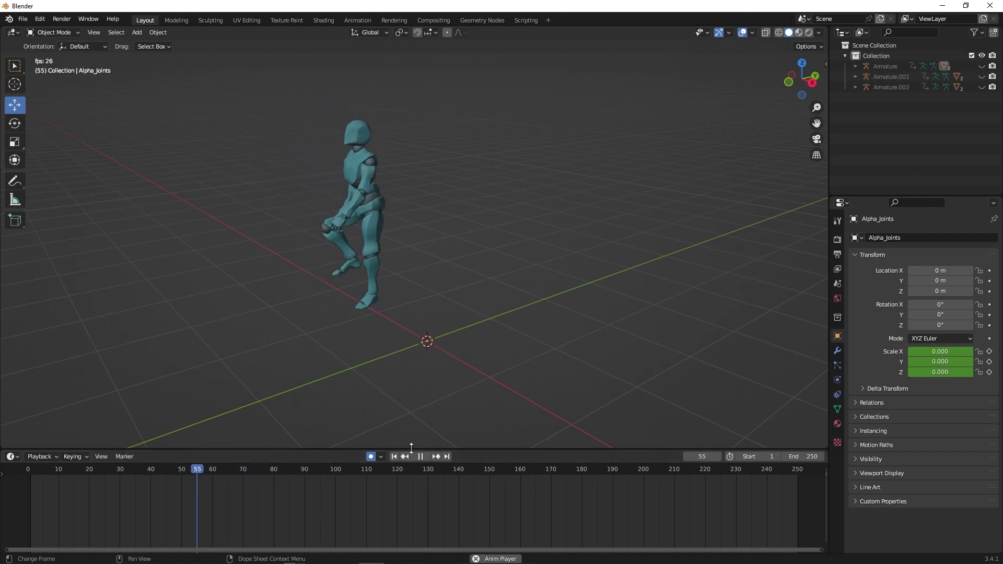
{"action": "key", "text": "space"}
{"action": "left_click_drag", "start_coordinate": [278, 470], "coordinate": [237, 474]}
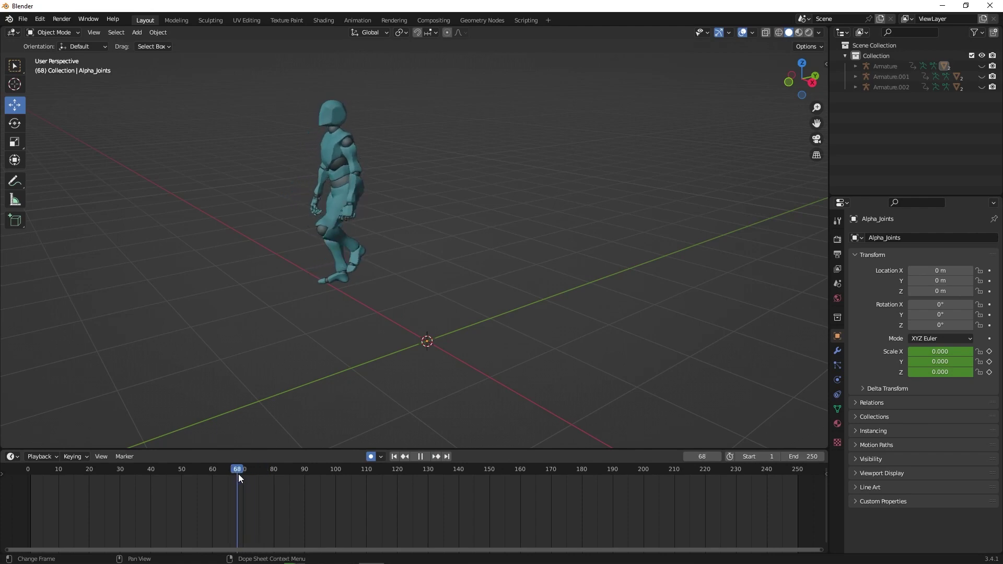
{"action": "left_click", "coordinate": [982, 67]}
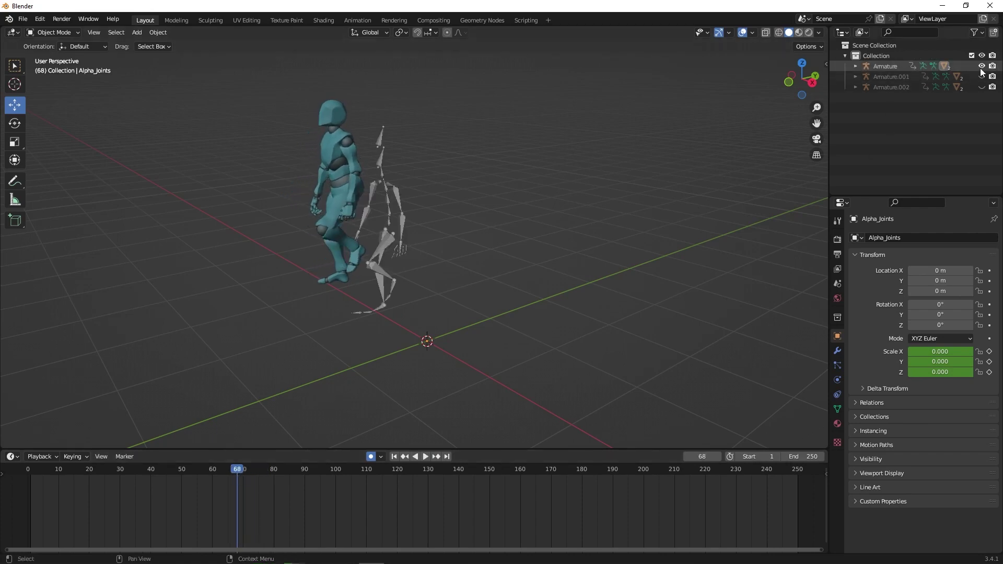
Slide all of Armature.002's keyframes about five frames earlier in the timeline
{"action": "left_click", "coordinate": [903, 87]}
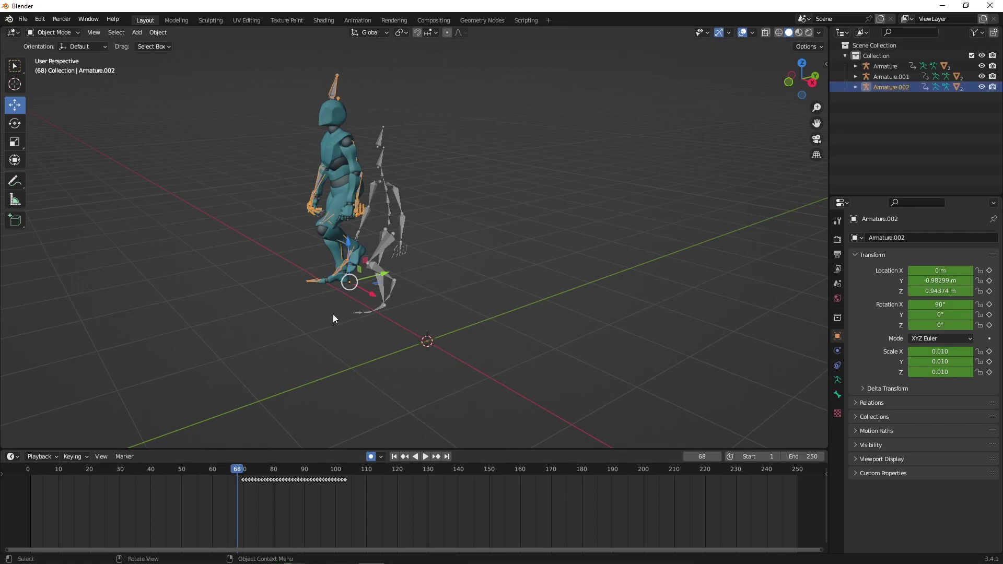
{"action": "scroll", "coordinate": [355, 207], "scroll_direction": "up", "scroll_amount": 2}
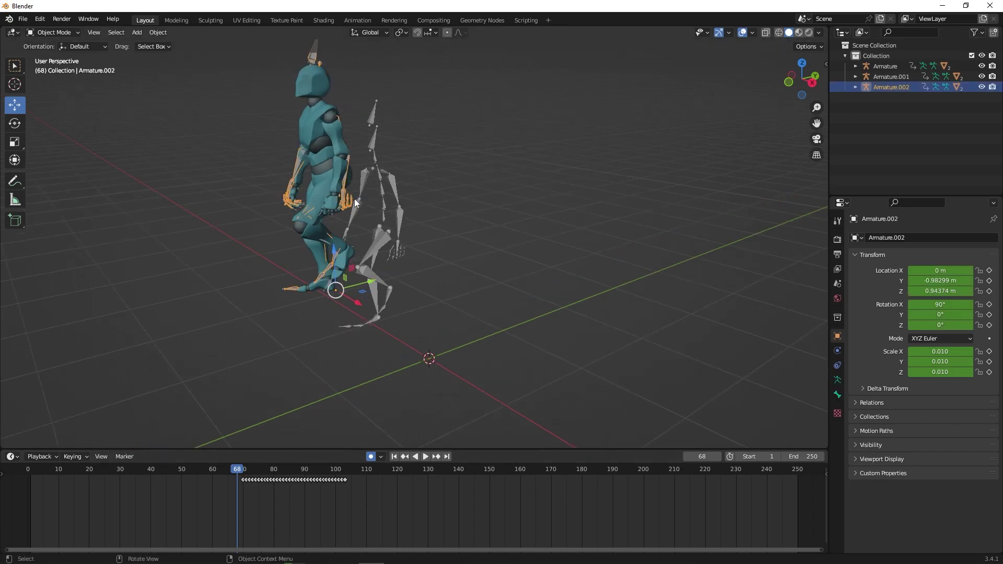
{"action": "left_click", "coordinate": [309, 121]}
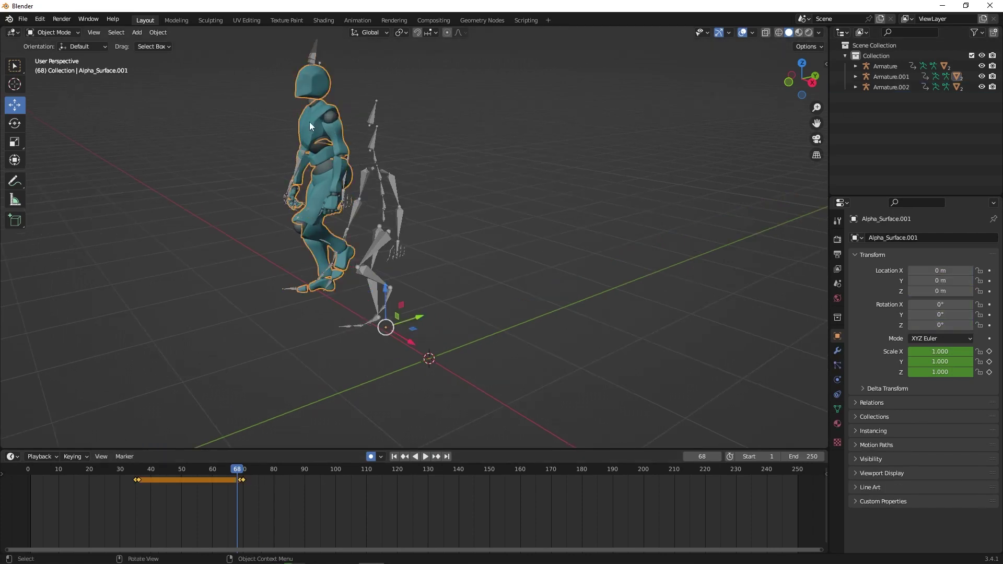
{"action": "left_click", "coordinate": [882, 87]}
{"action": "left_click_drag", "start_coordinate": [354, 502], "coordinate": [189, 475]}
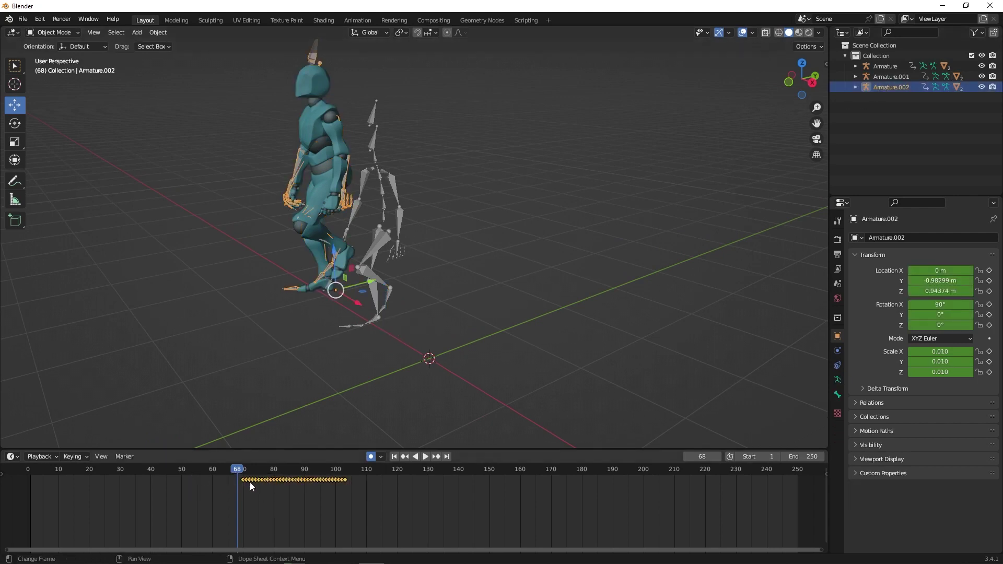
{"action": "key", "text": "g"}
{"action": "left_click", "coordinate": [235, 481]}
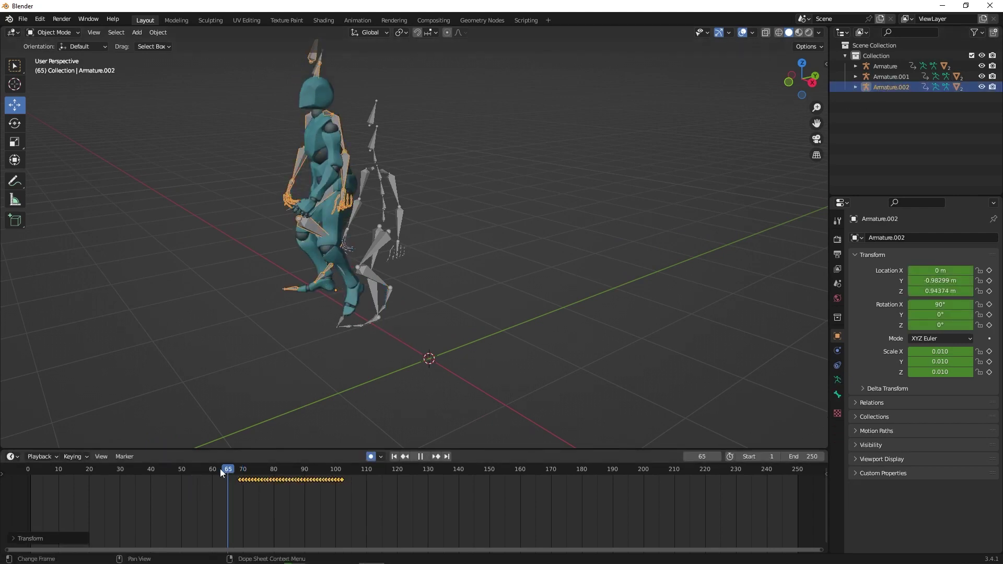
Scrub through the climb to check the handoff, then hide all three armatures
{"action": "left_click_drag", "start_coordinate": [218, 469], "coordinate": [160, 475]}
{"action": "left_click", "coordinate": [416, 456]}
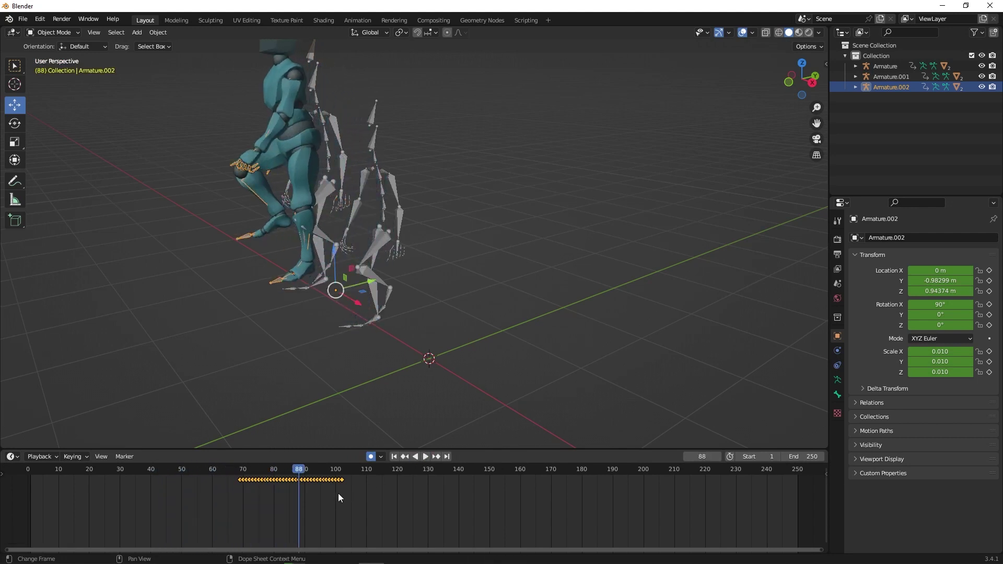
{"action": "left_click", "coordinate": [981, 87]}
{"action": "left_click", "coordinate": [982, 67]}
Frame the character, then play the bone-free climbing animation forward from frame 1
{"action": "middle_click_drag", "start_coordinate": [402, 432], "coordinate": [391, 385]}
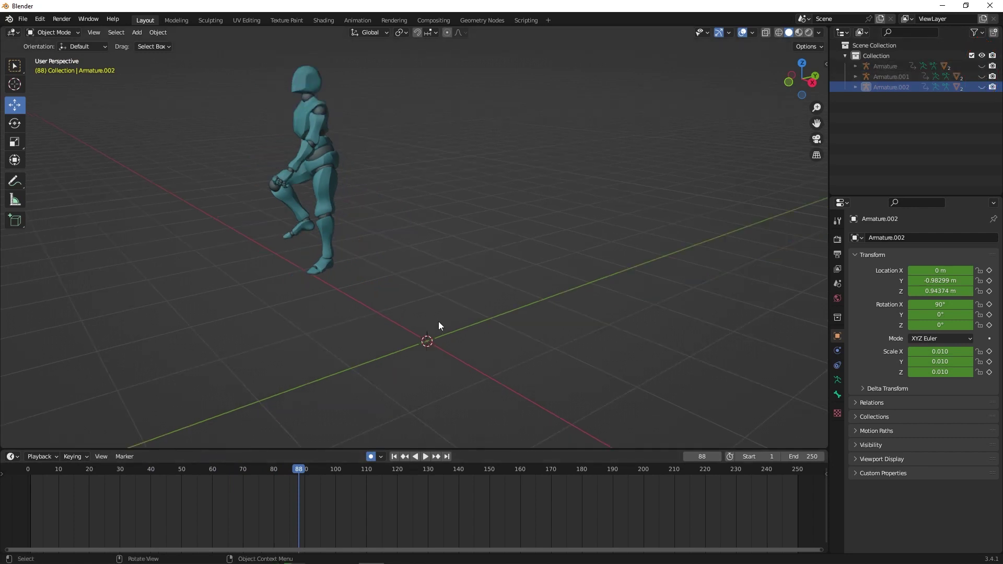
{"action": "left_click_drag", "start_coordinate": [817, 123], "coordinate": [833, 145]}
{"action": "key", "text": "shift+ctrl+space"}
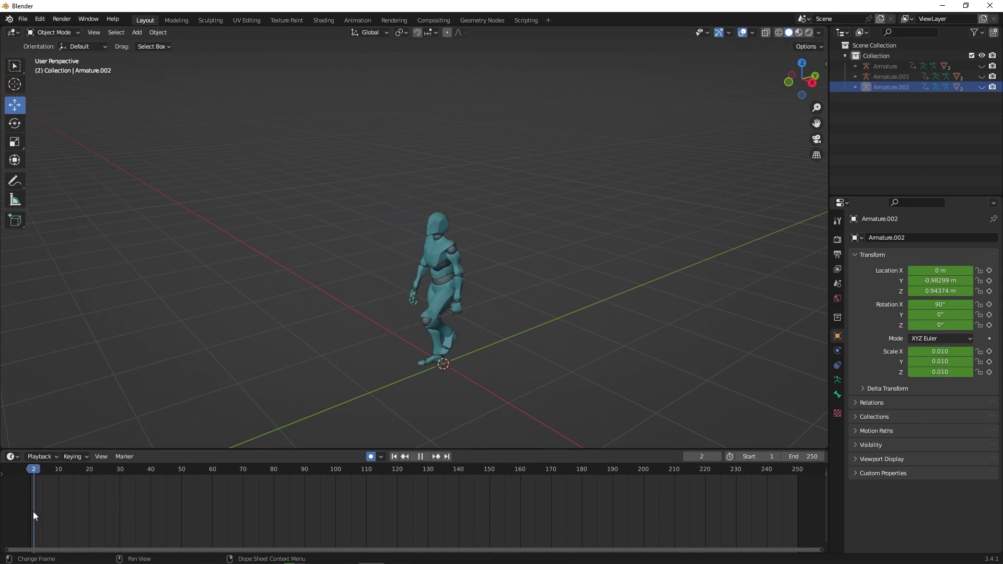
{"action": "left_click", "coordinate": [426, 456]}
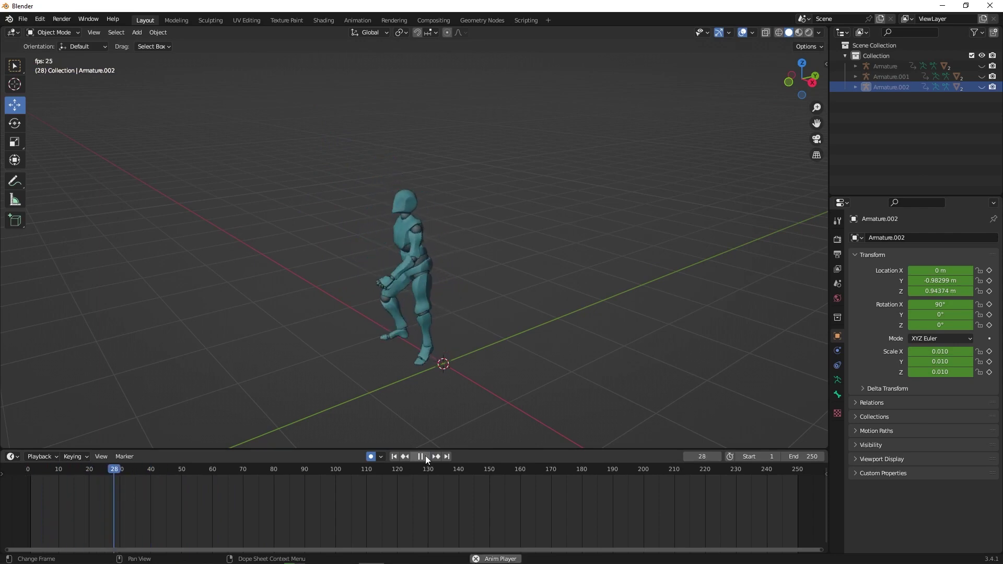